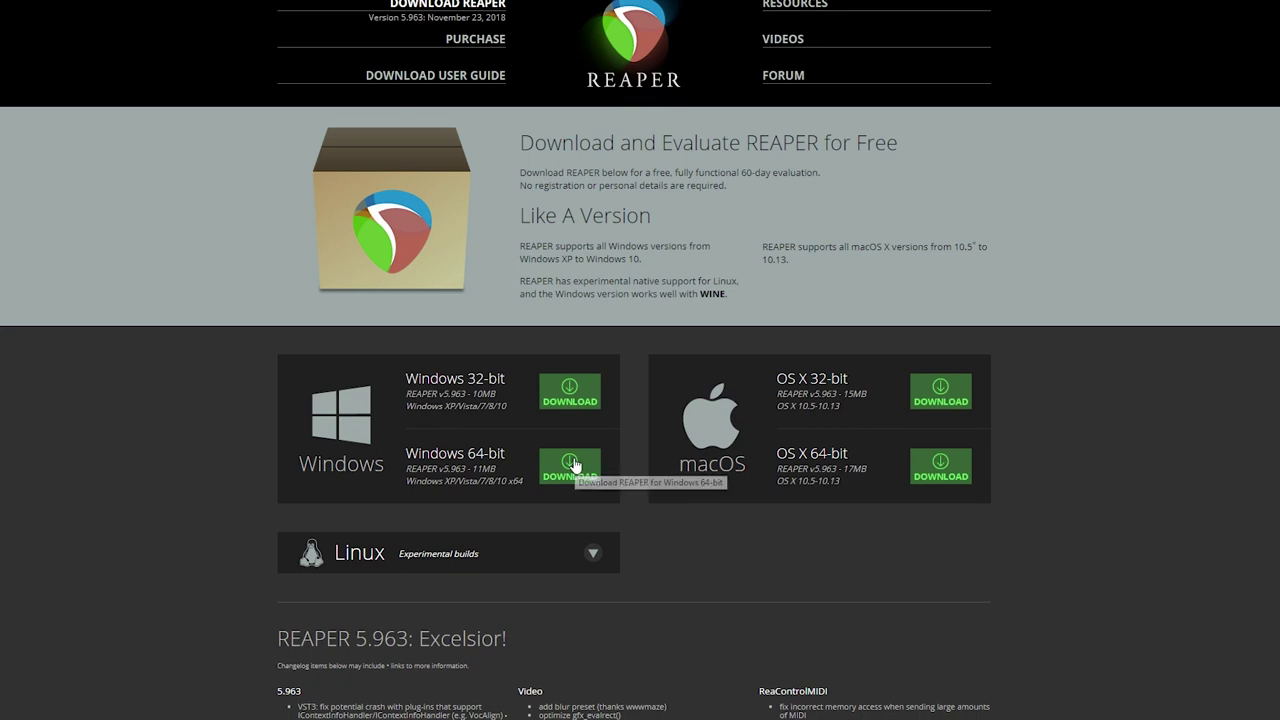
- Download the Windows 64-bit REAPER installer and run reaper5963_x64-install.exe from Downloads
left_click(574, 465)
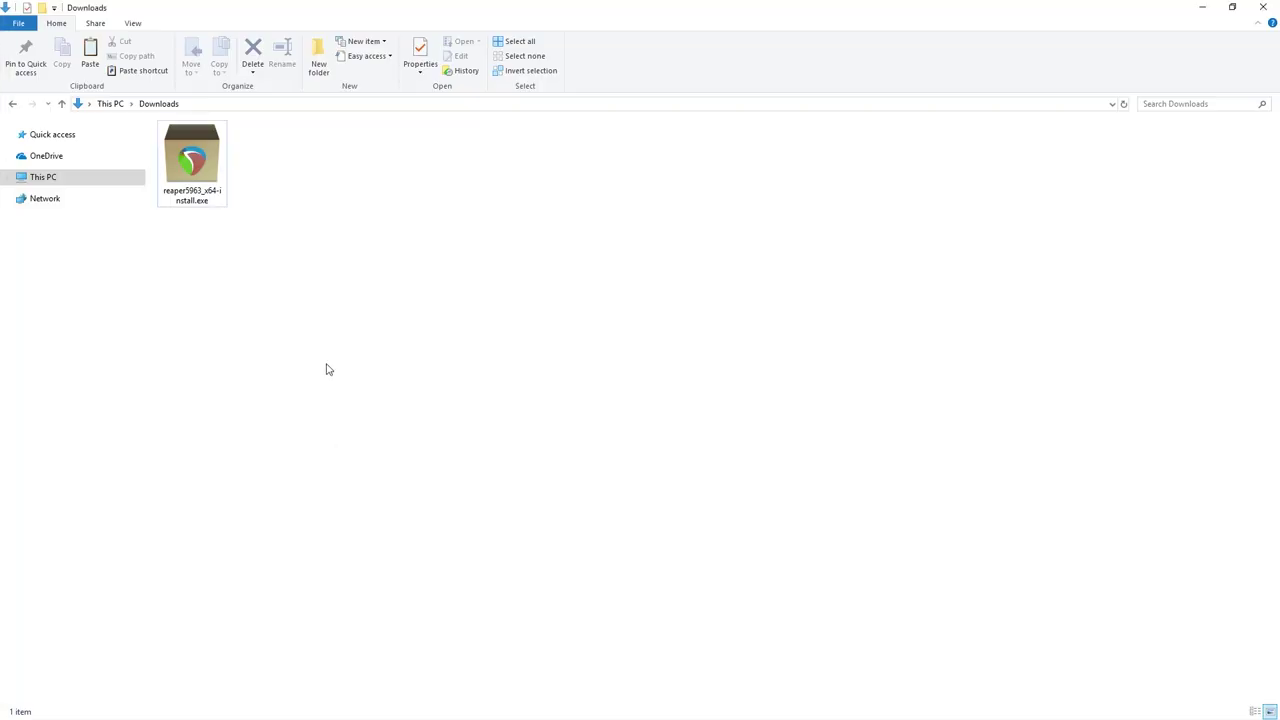
double_click(192, 160)
- Install REAPER v5.963 (x64) into the default Program Files folder and close the setup
left_click(700, 485)
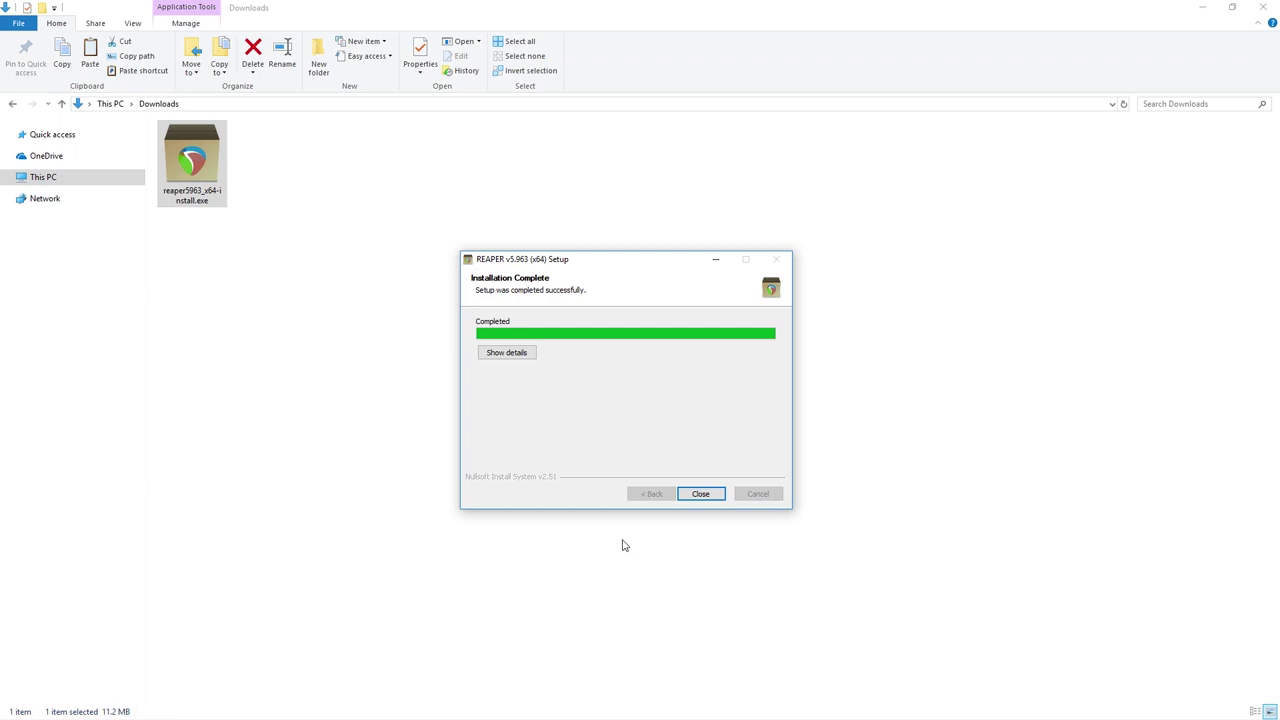
left_click(701, 494)
left_click(616, 405)
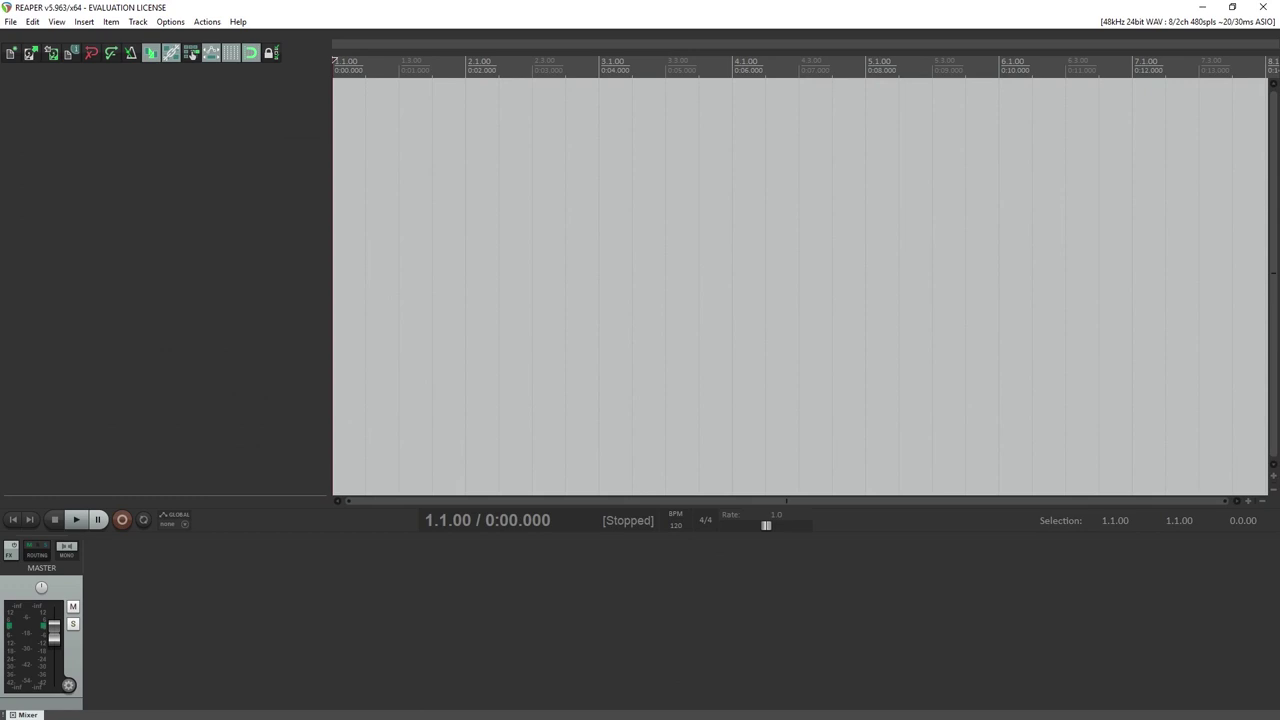
- Enable 'Save undo history with project files' in REAPER's General preferences
left_click(170, 5)
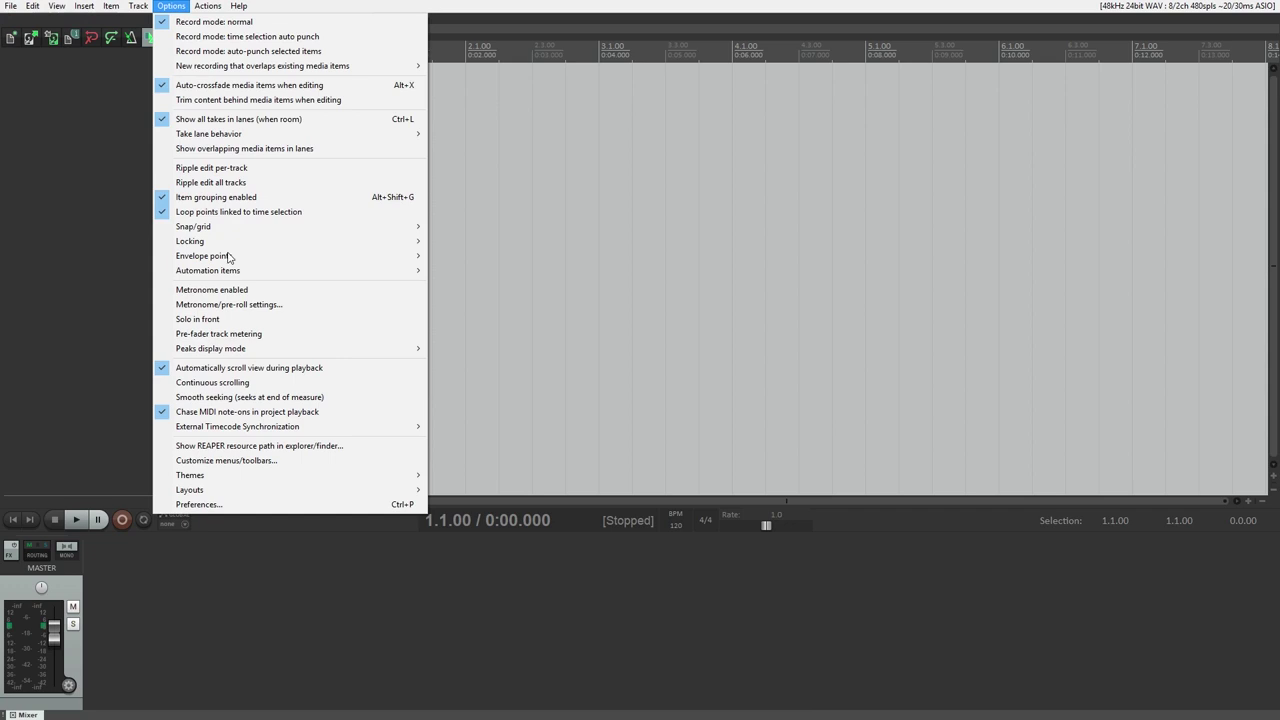
left_click(211, 503)
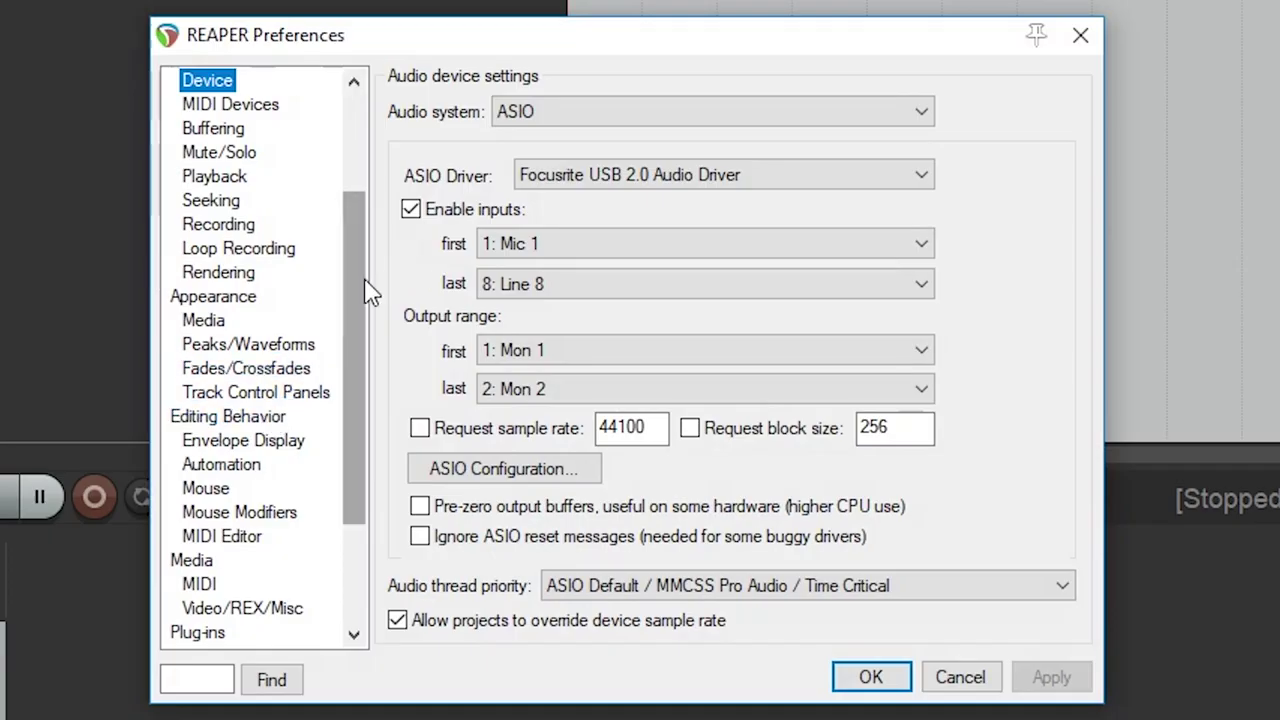
left_click_drag(241, 421, 243, 356)
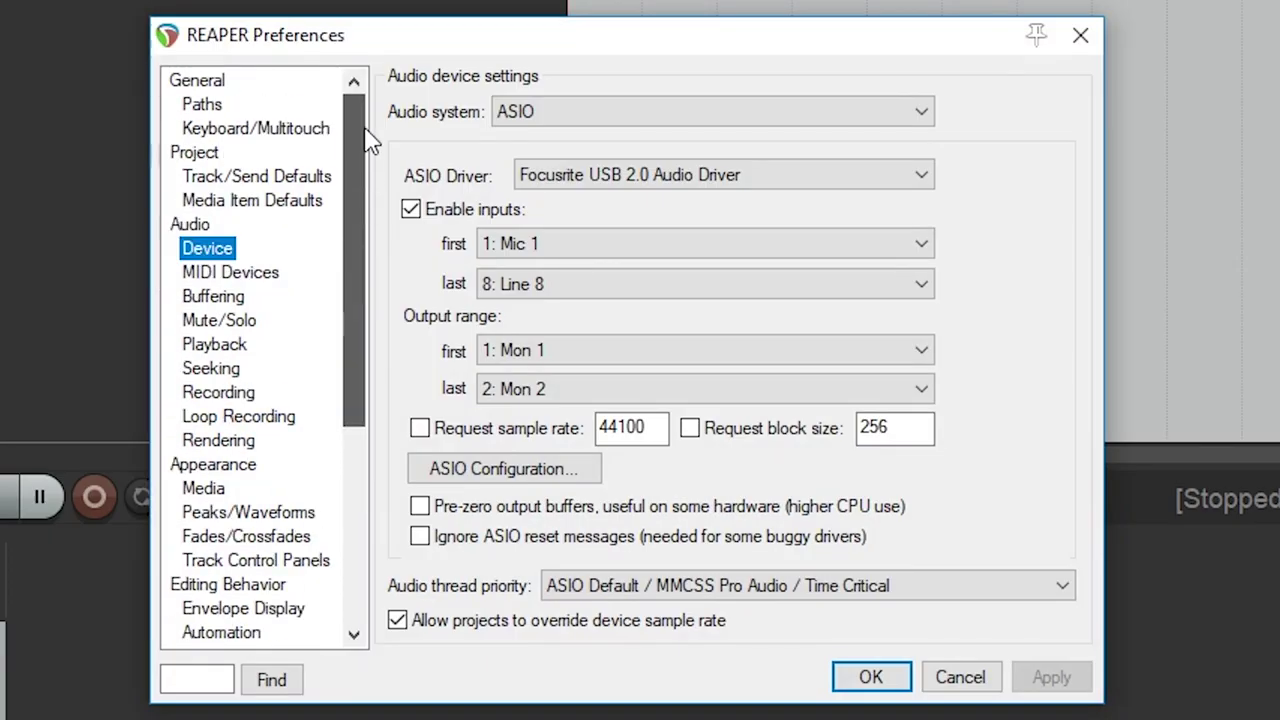
left_click(180, 337)
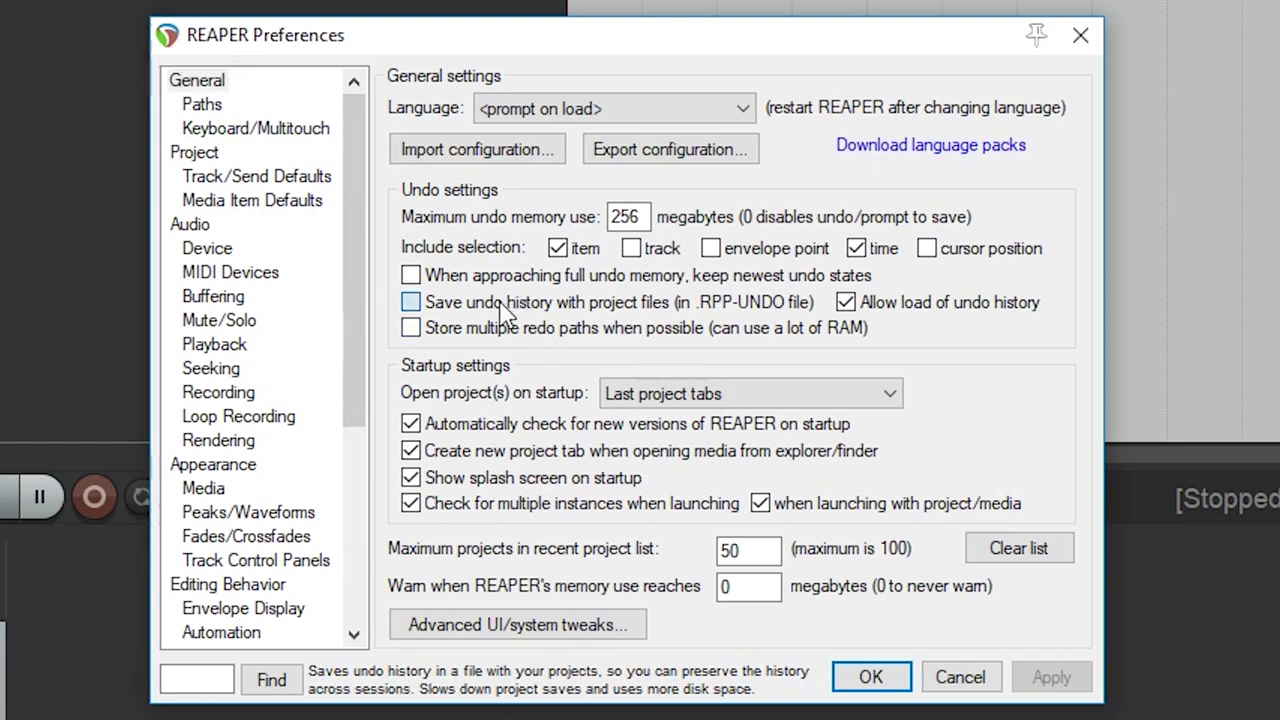
left_click(411, 302)
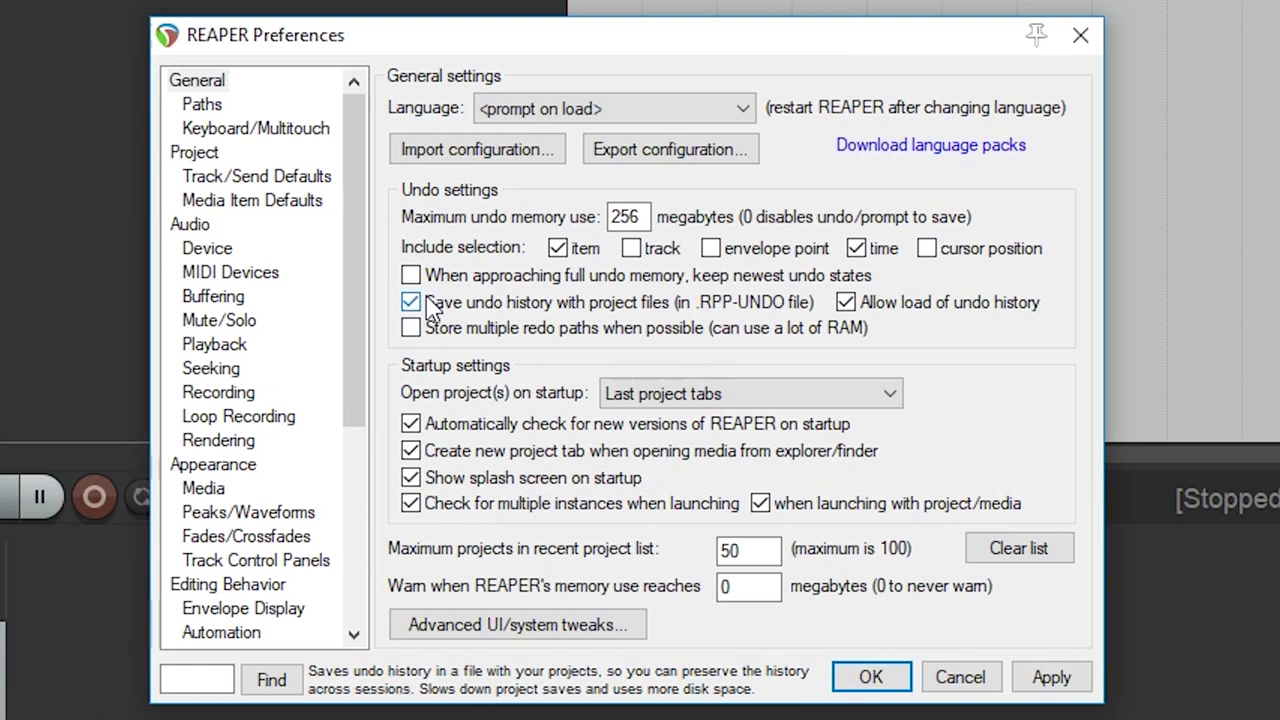
- Set the default path for new projects to the Music\Reaper Projects folder
left_click(218, 107)
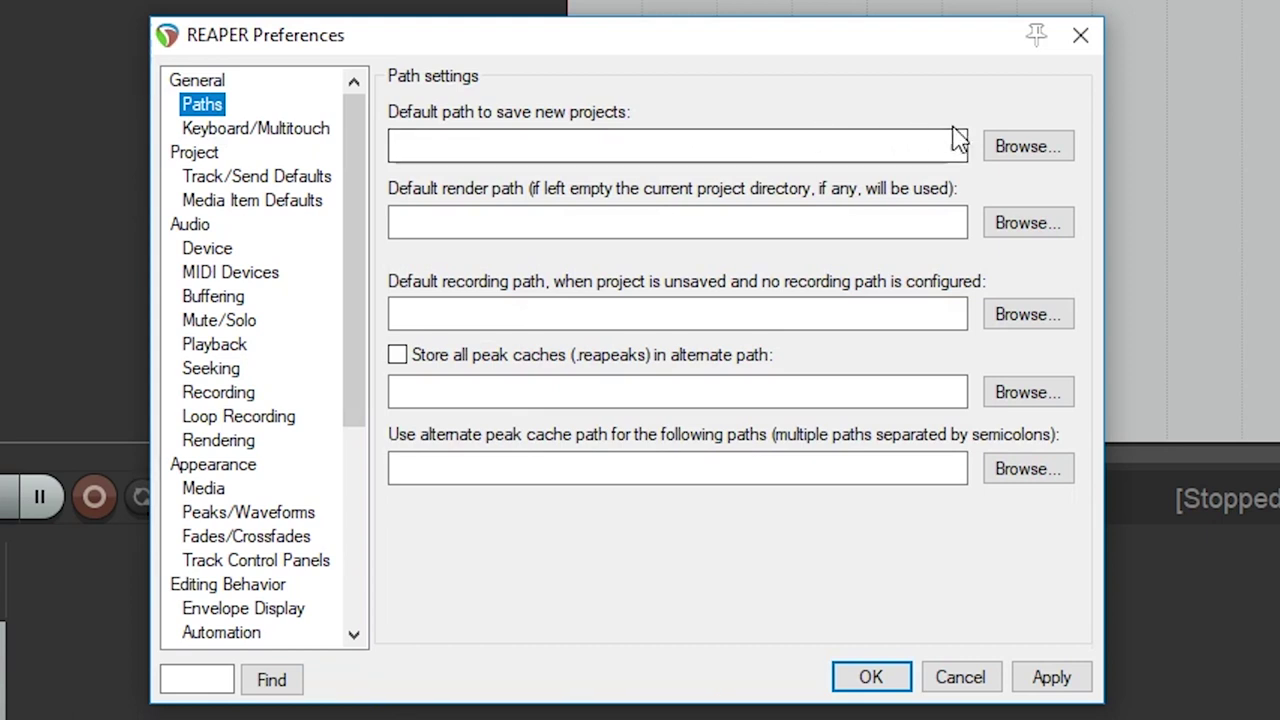
left_click(1016, 155)
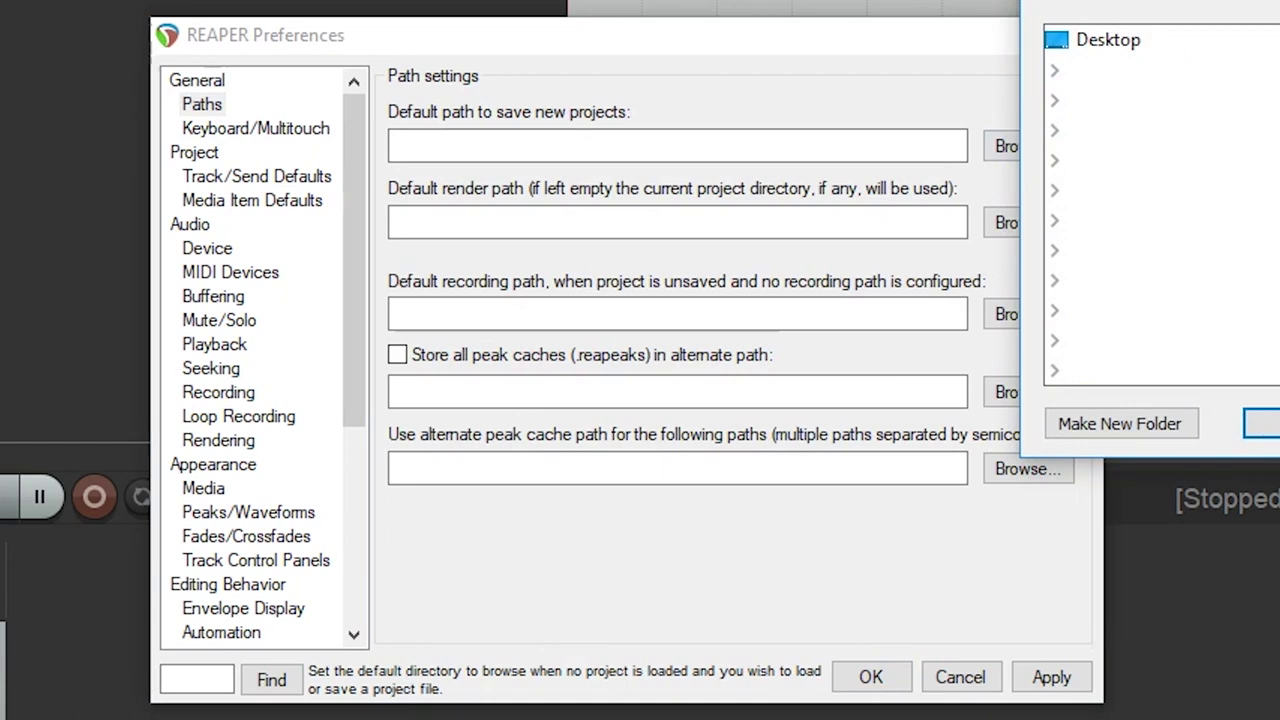
left_click(1262, 423)
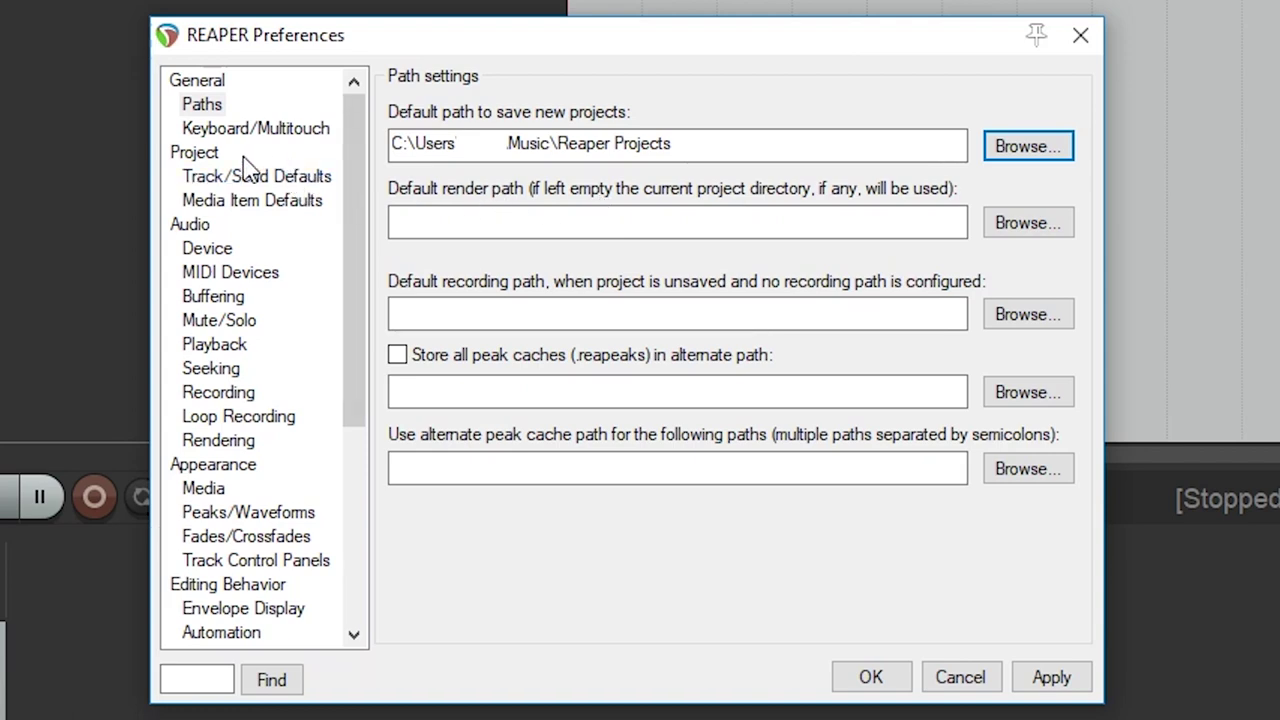
left_click(200, 152)
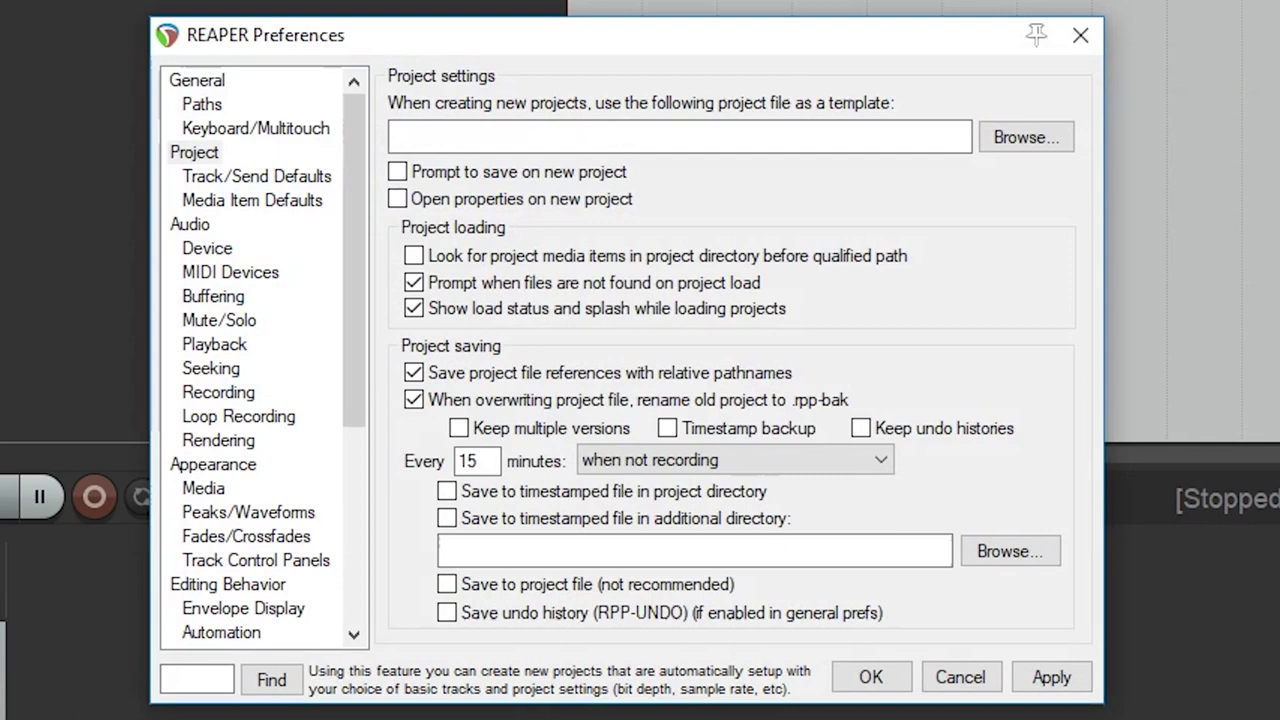
- Turn on 'Prompt to save on new project' and 'Open properties on new project'
left_click(1018, 140)
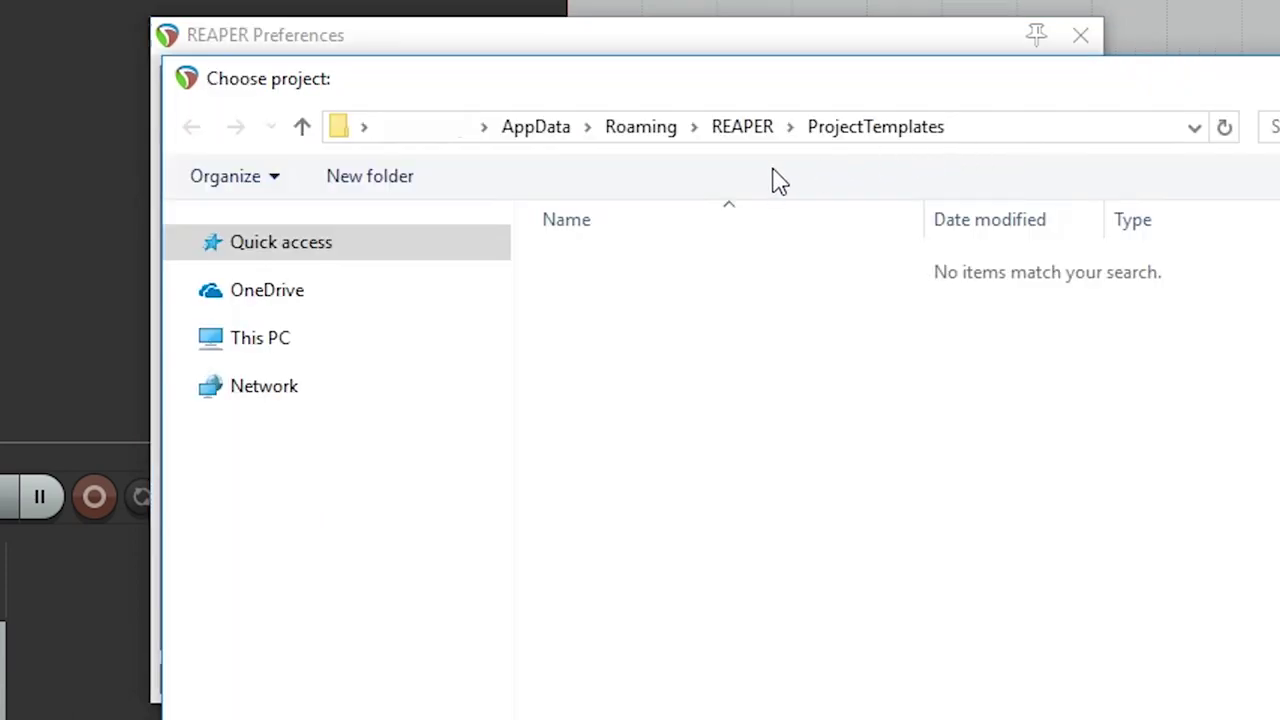
key("Escape")
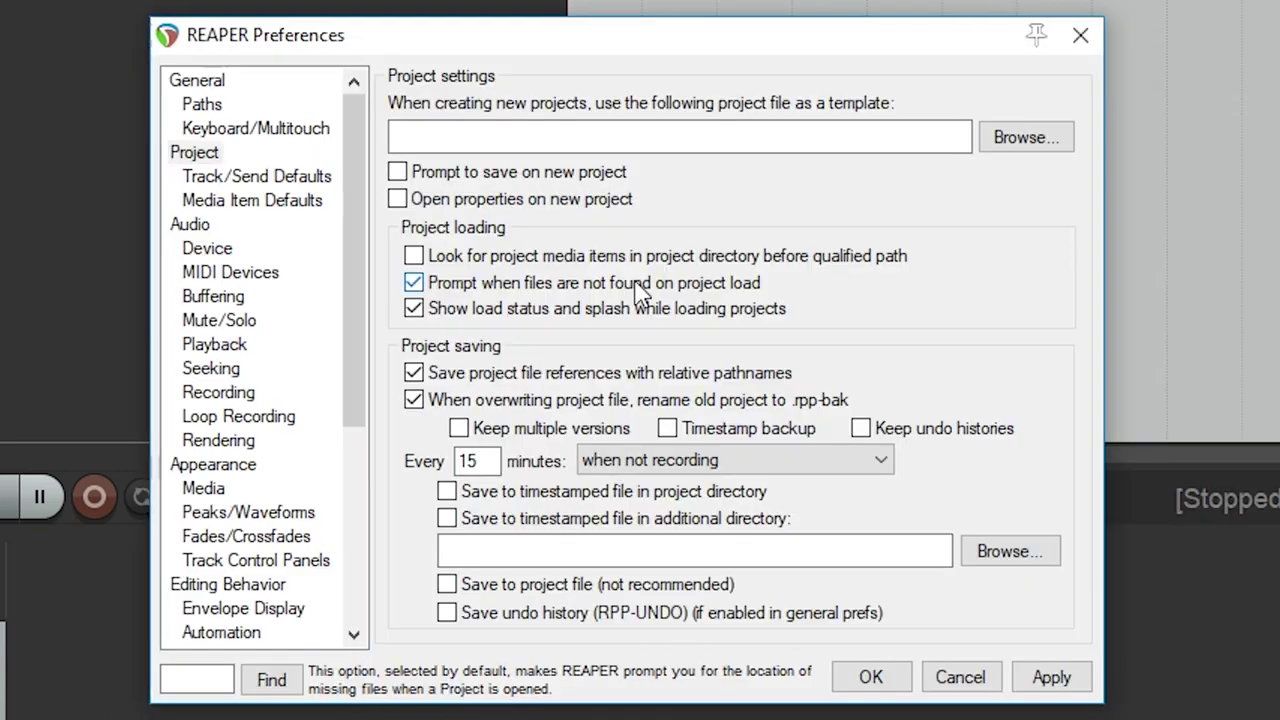
left_click(398, 172)
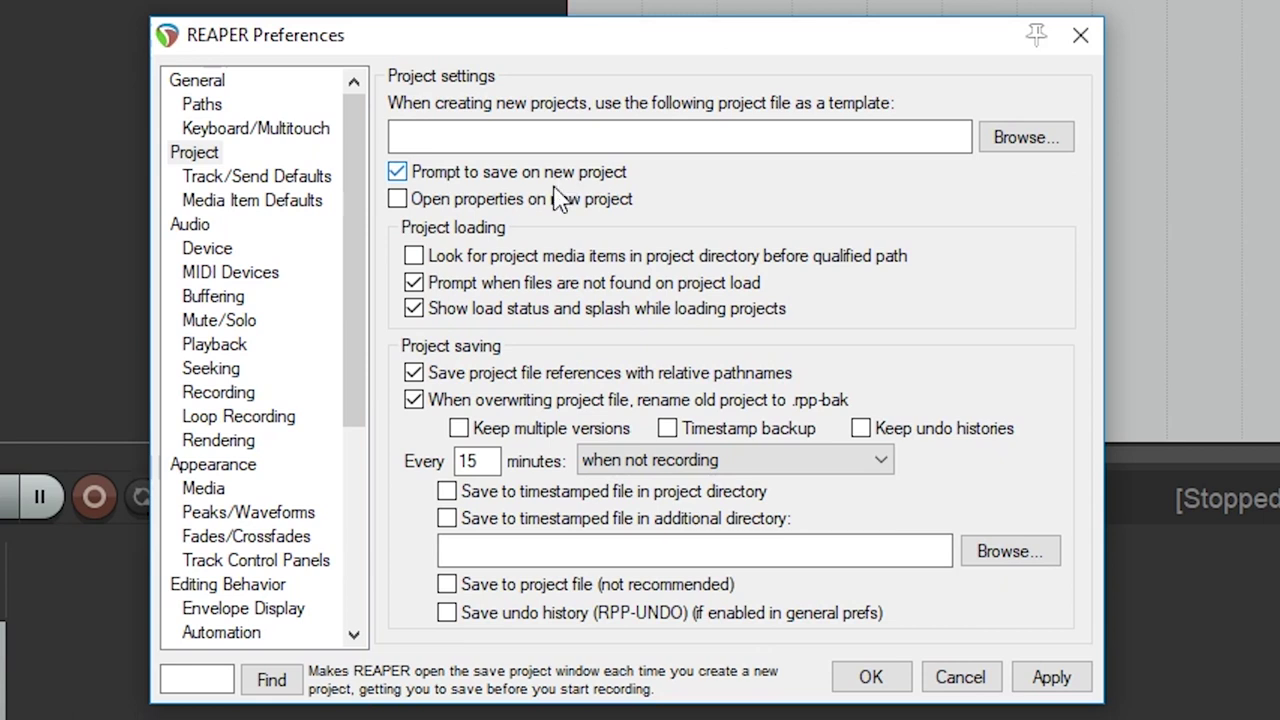
left_click(487, 203)
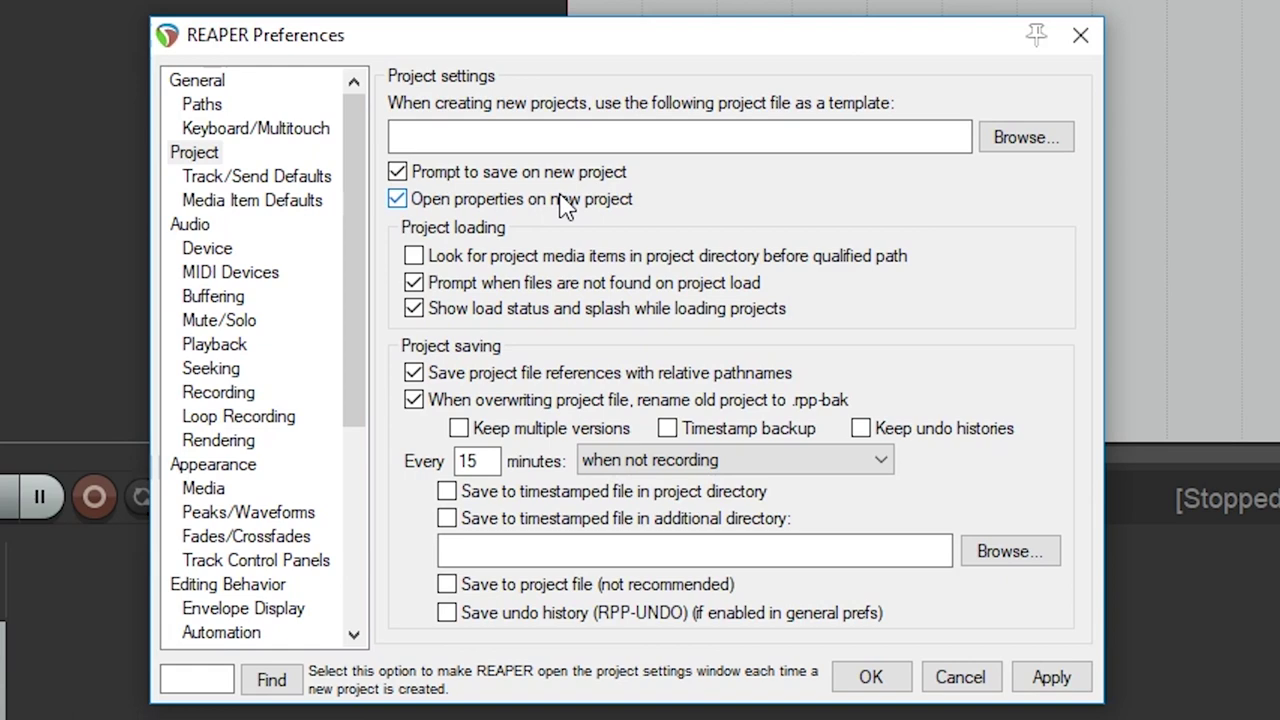
- Use the ASIO Focusrite USB 2.0 Audio Driver with inputs 1: Mic 1 through 18: ADAT 8
left_click(207, 249)
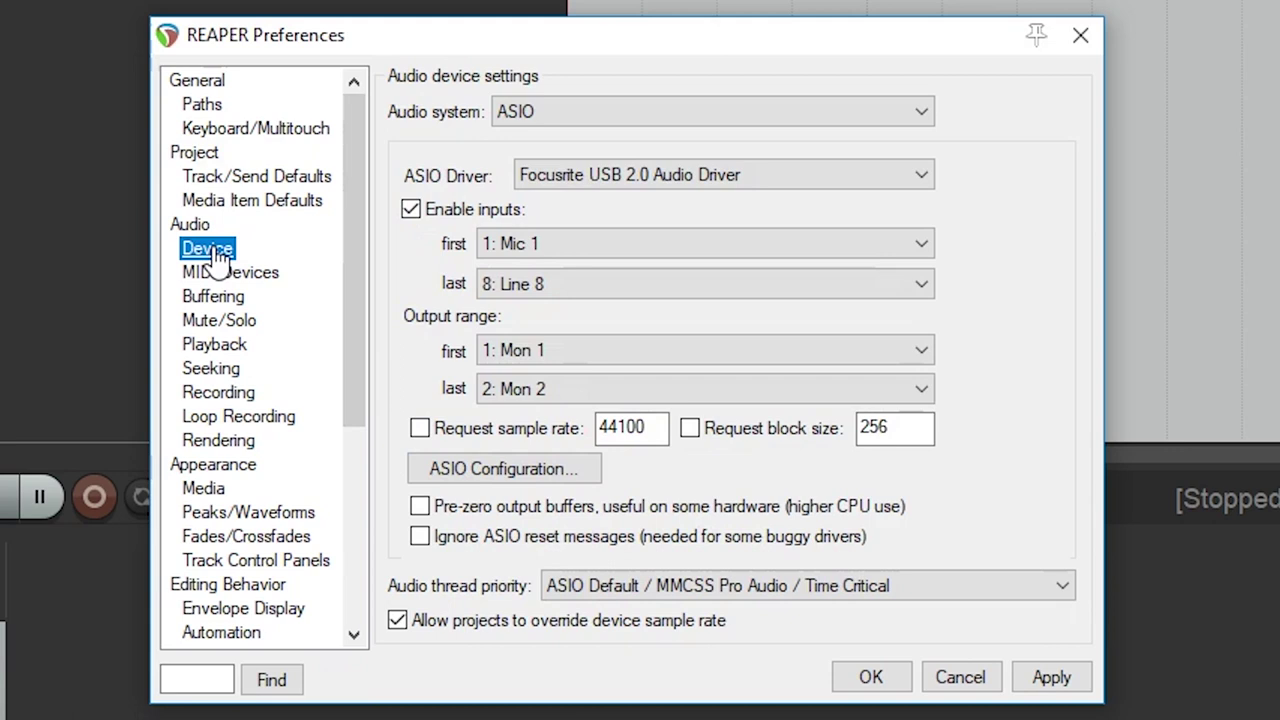
left_click(572, 112)
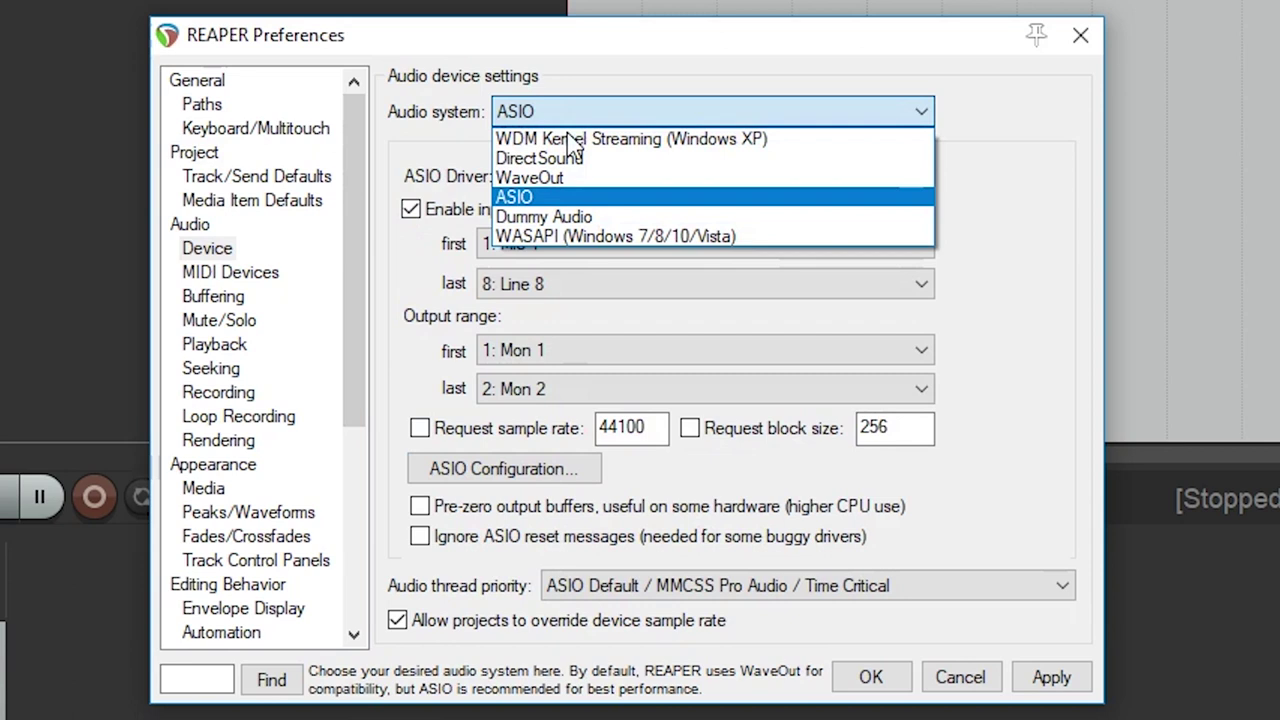
left_click(519, 197)
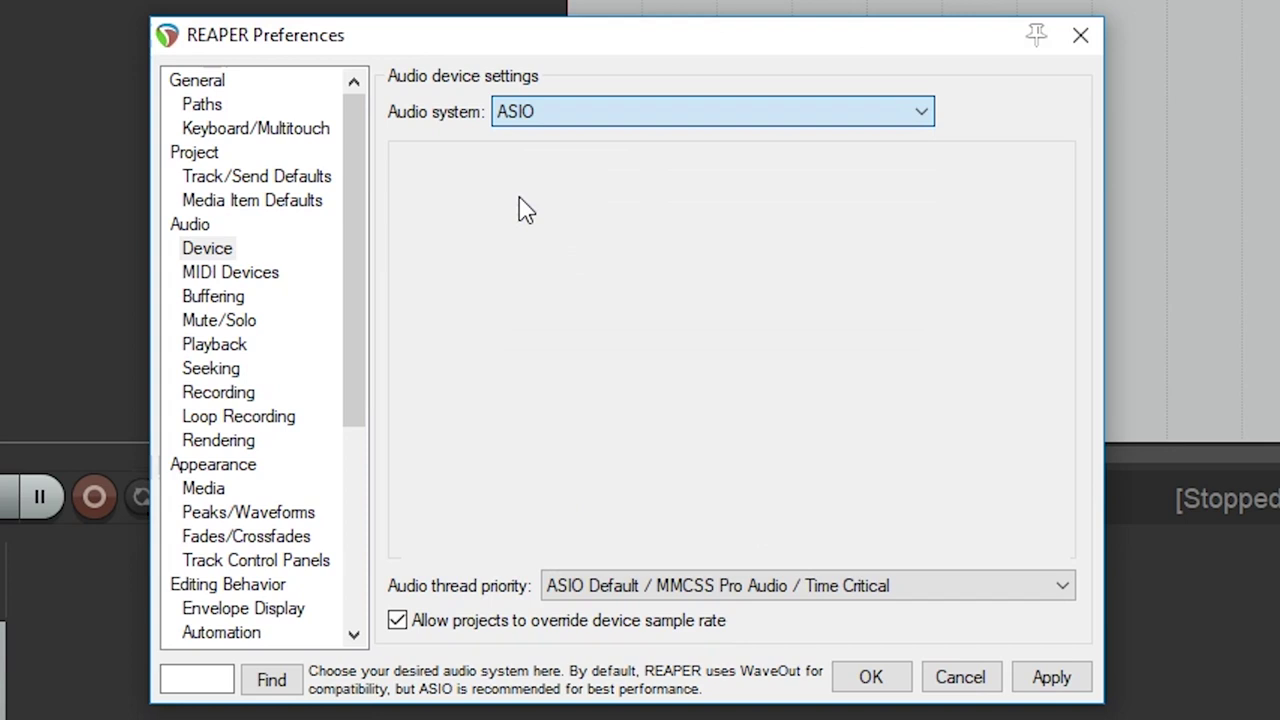
left_click(548, 176)
key("Escape")
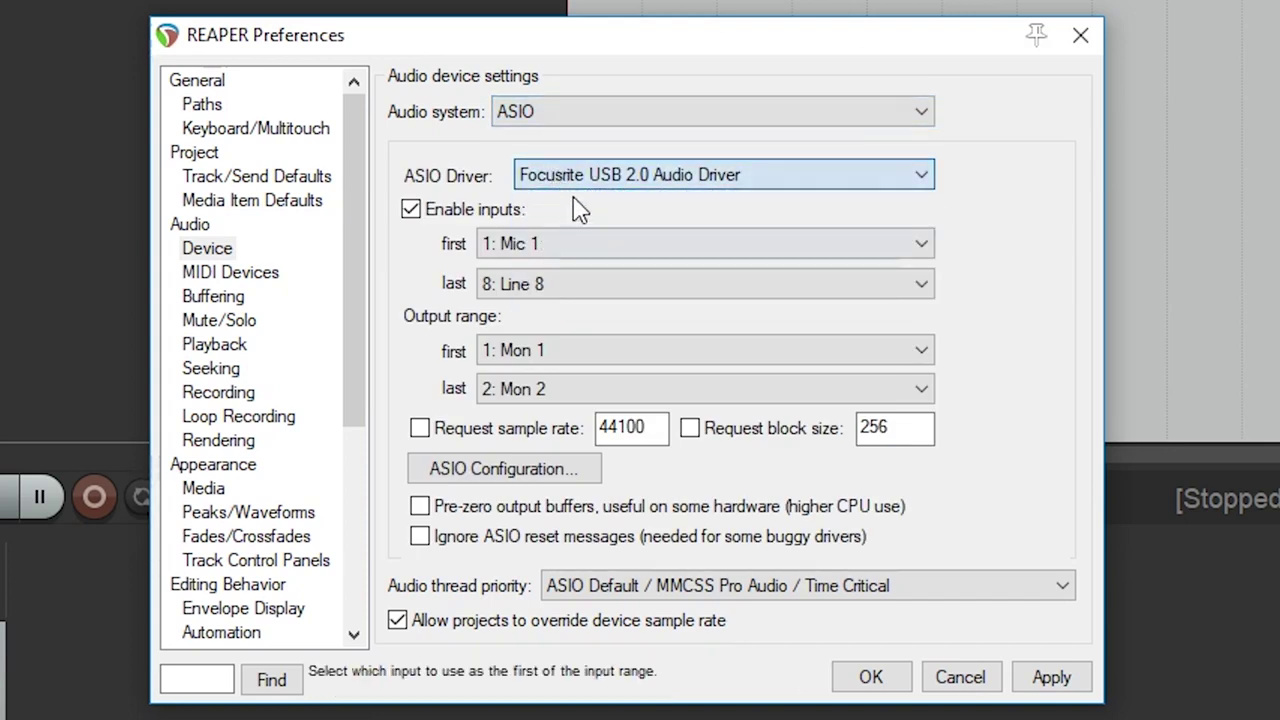
left_click(585, 176)
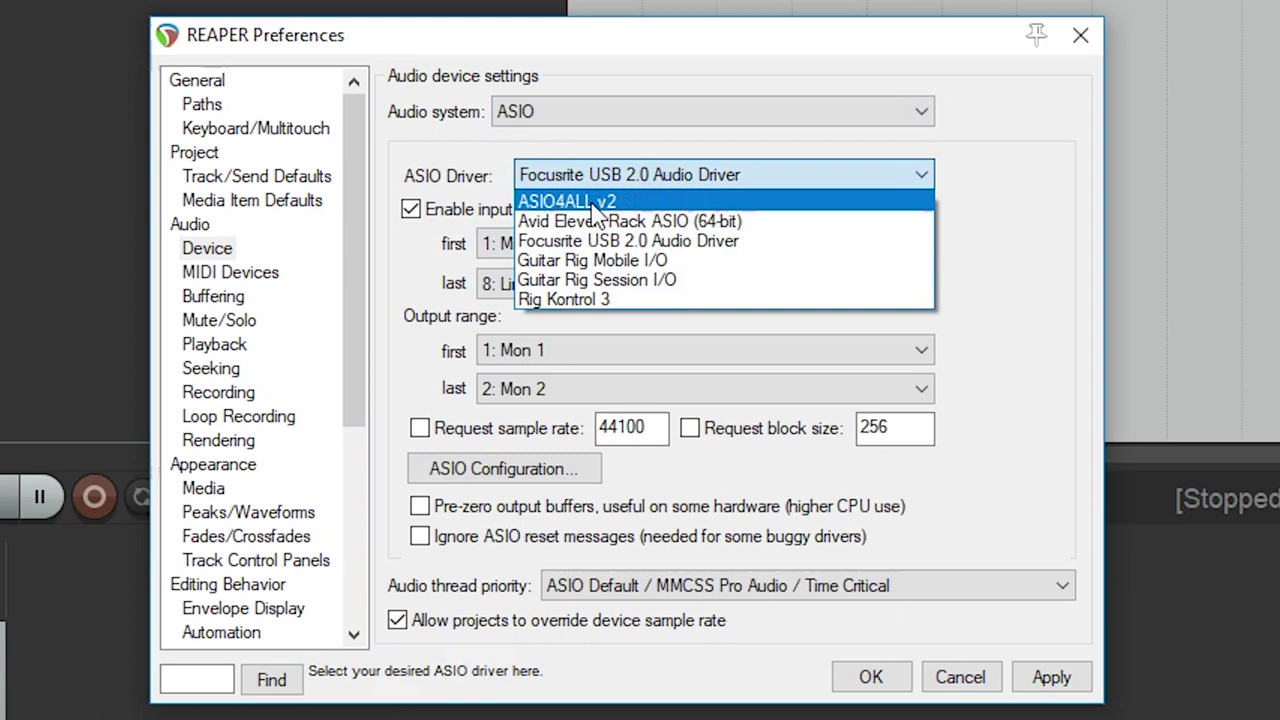
left_click(597, 221)
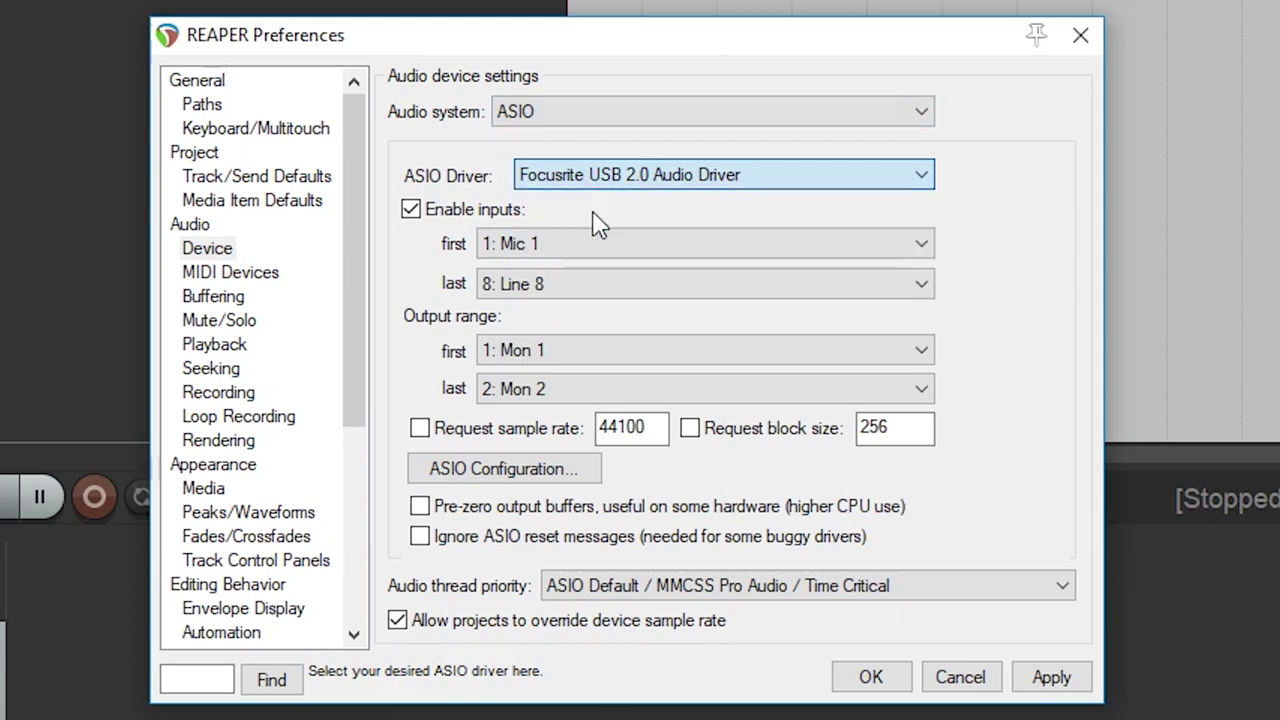
left_click(598, 177)
left_click(600, 241)
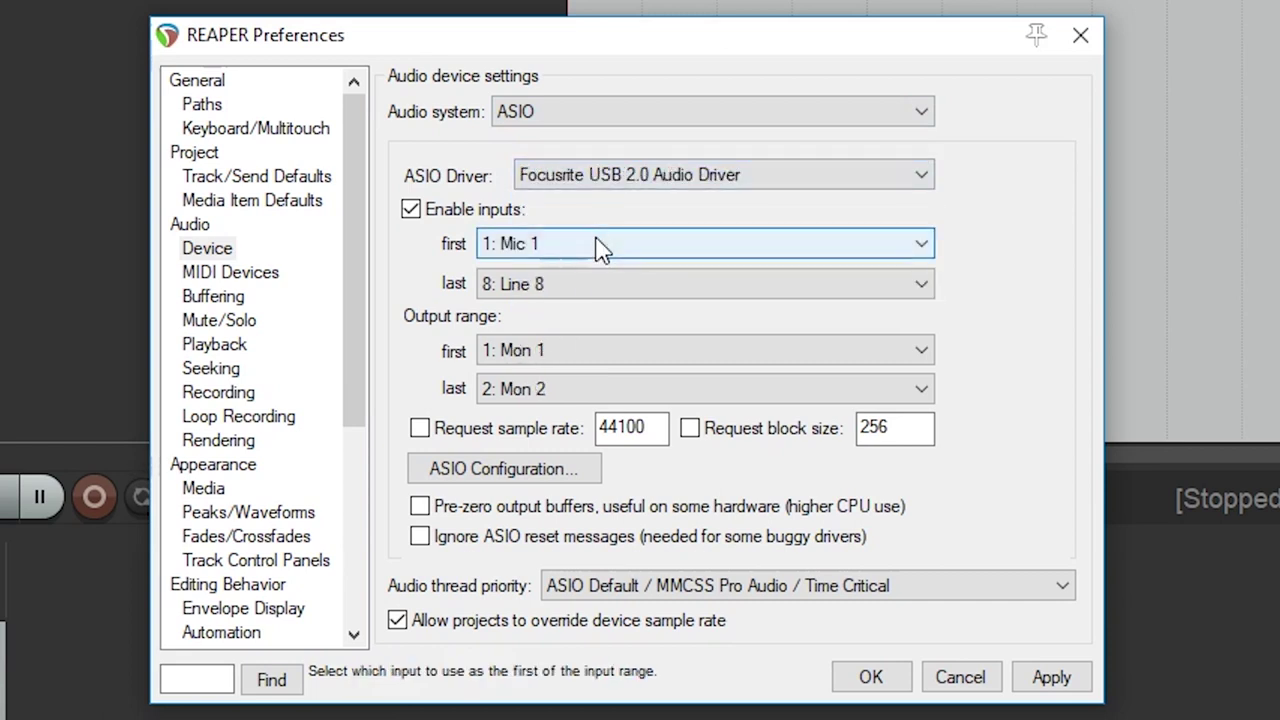
left_click(558, 284)
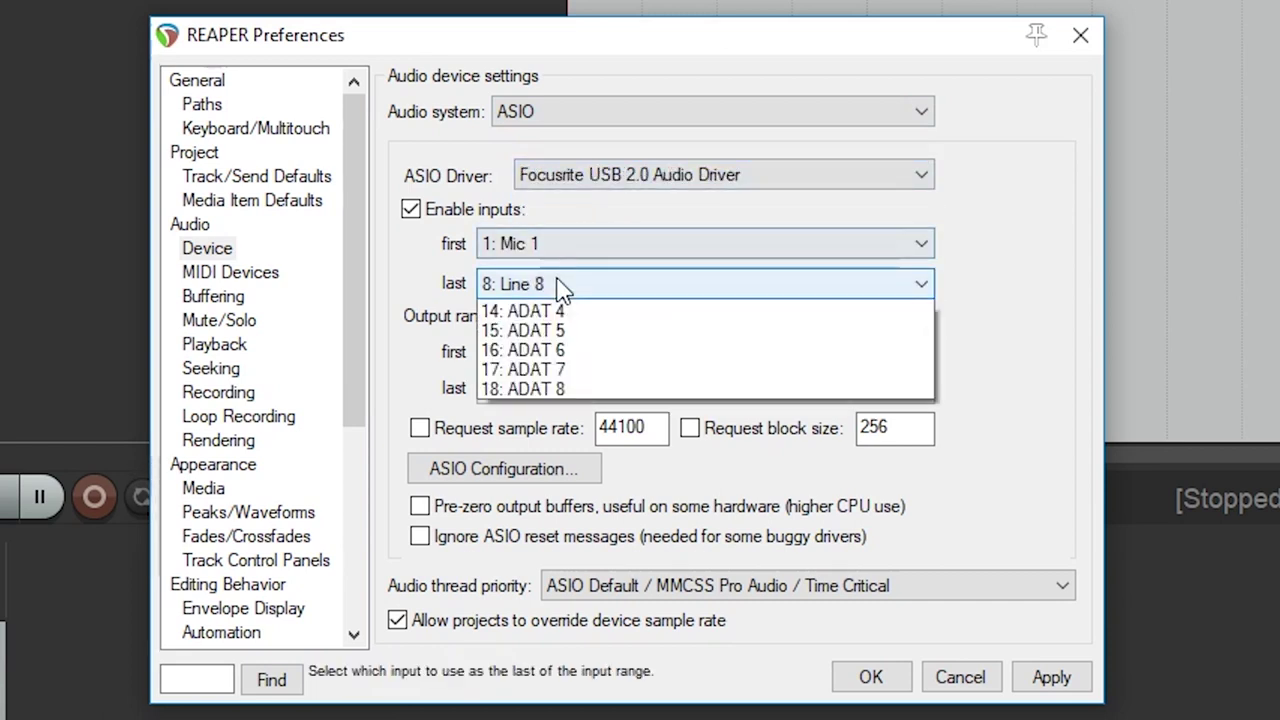
left_click(548, 643)
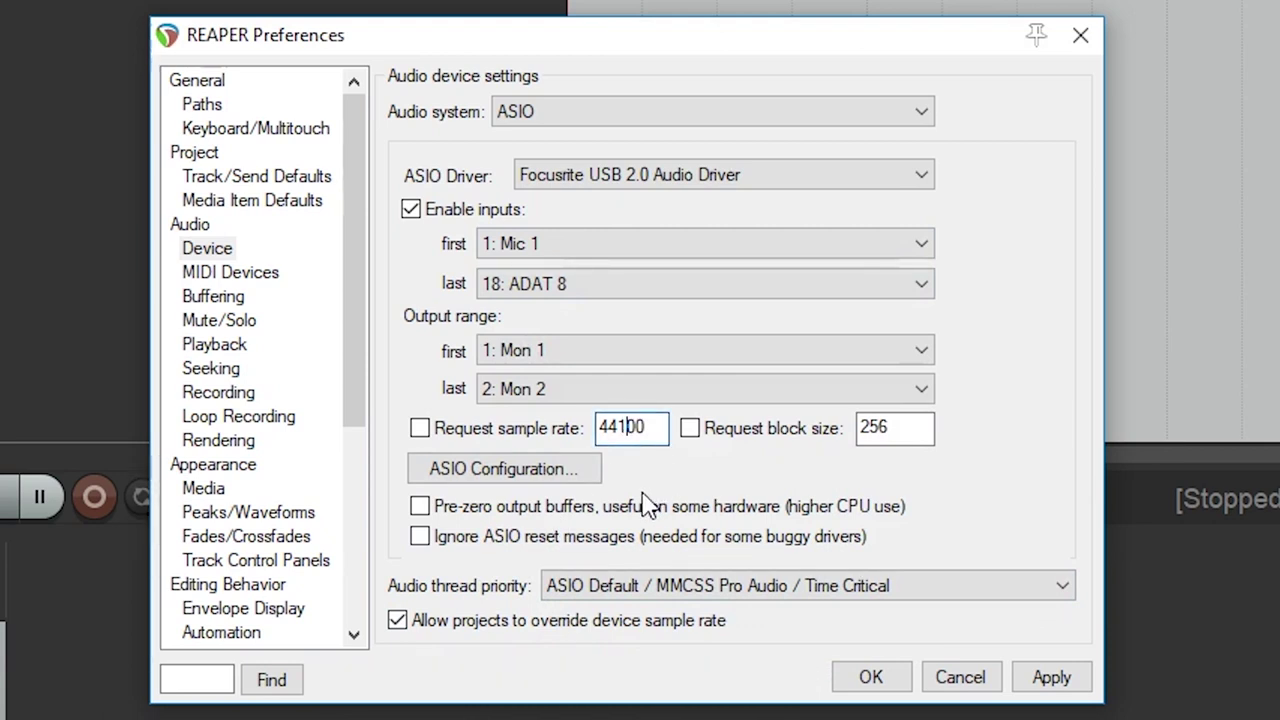
- Change the MPD218 MIDI input from Enabled+Control to plain Enabled
left_click(246, 276)
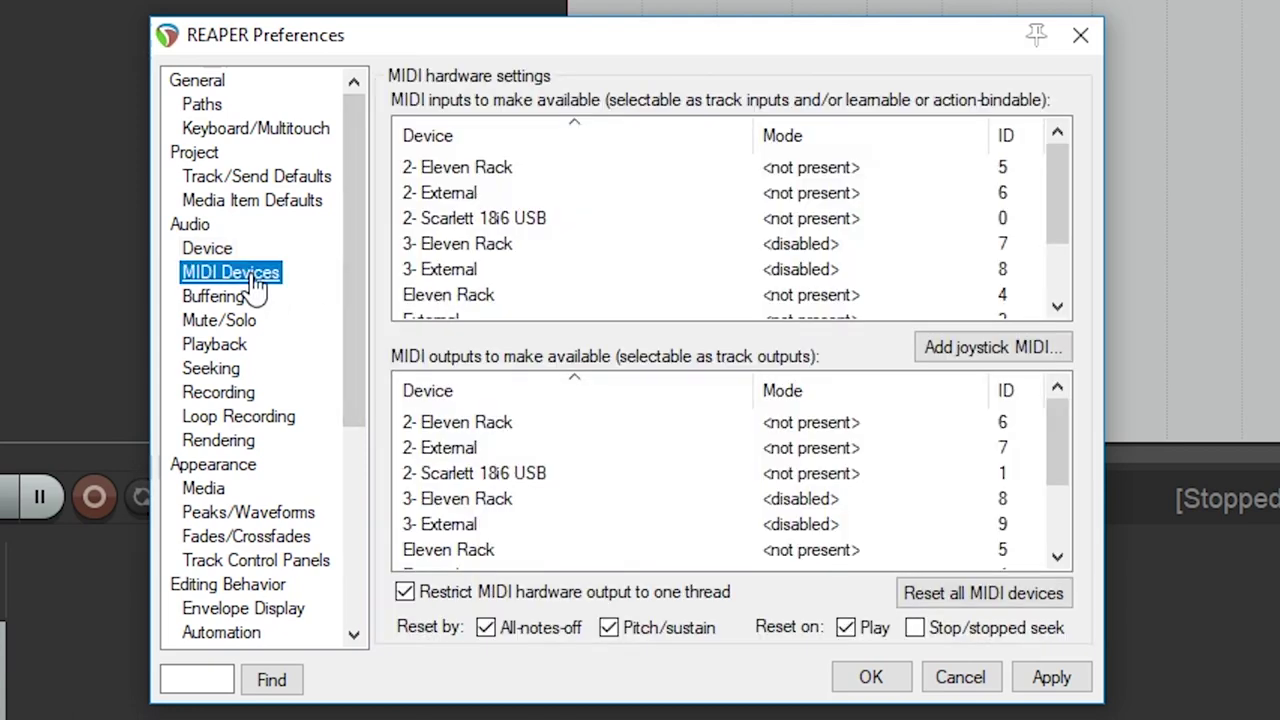
scroll(540, 200, "down", 1)
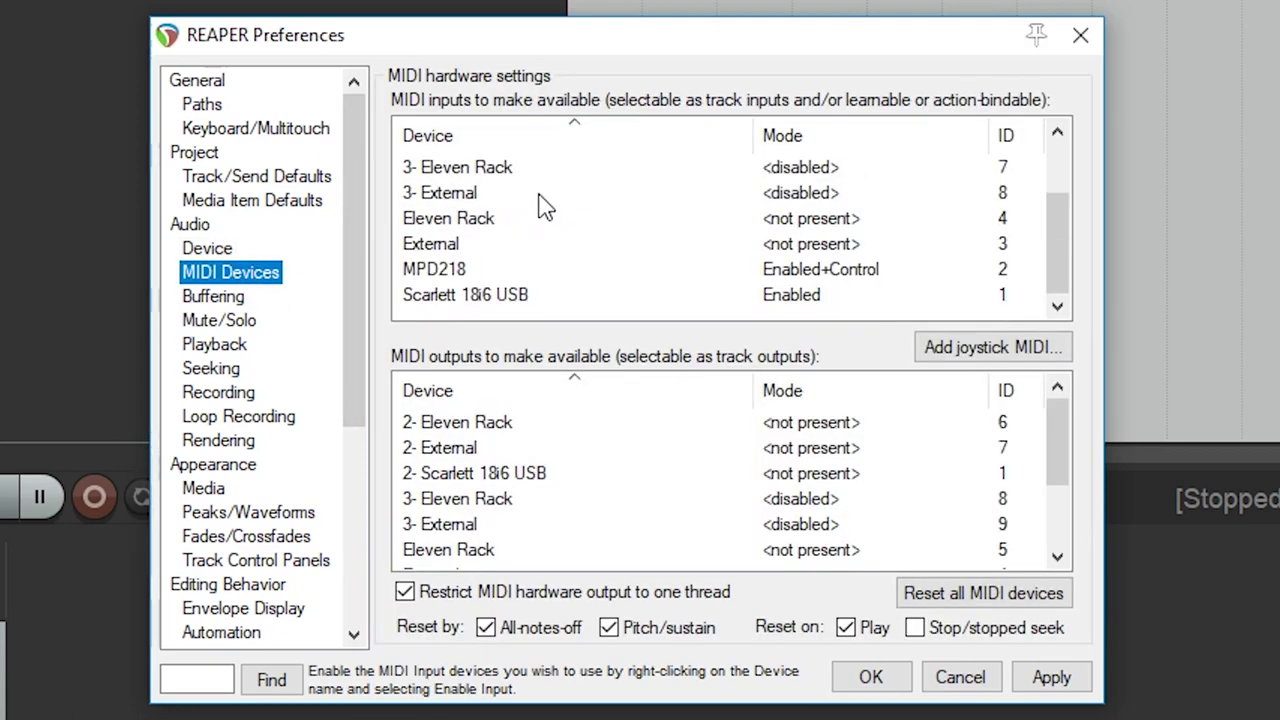
scroll(540, 210, "up", 1)
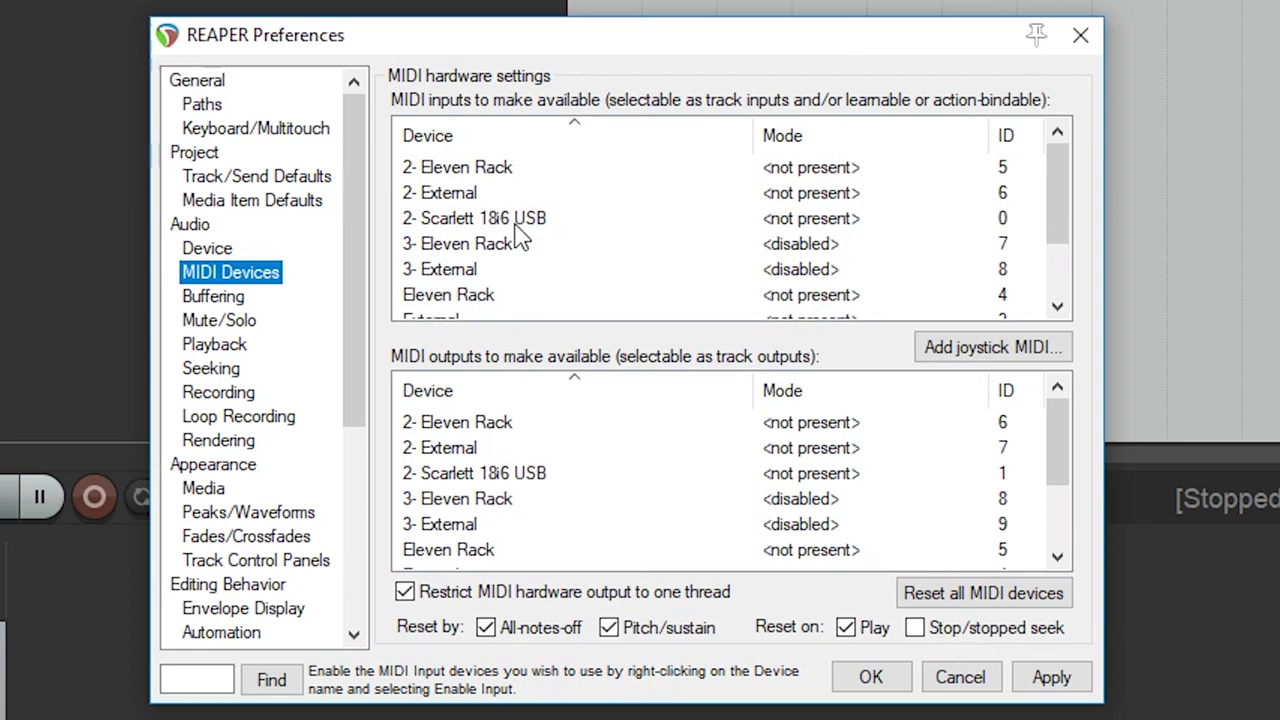
scroll(470, 280, "down", 1)
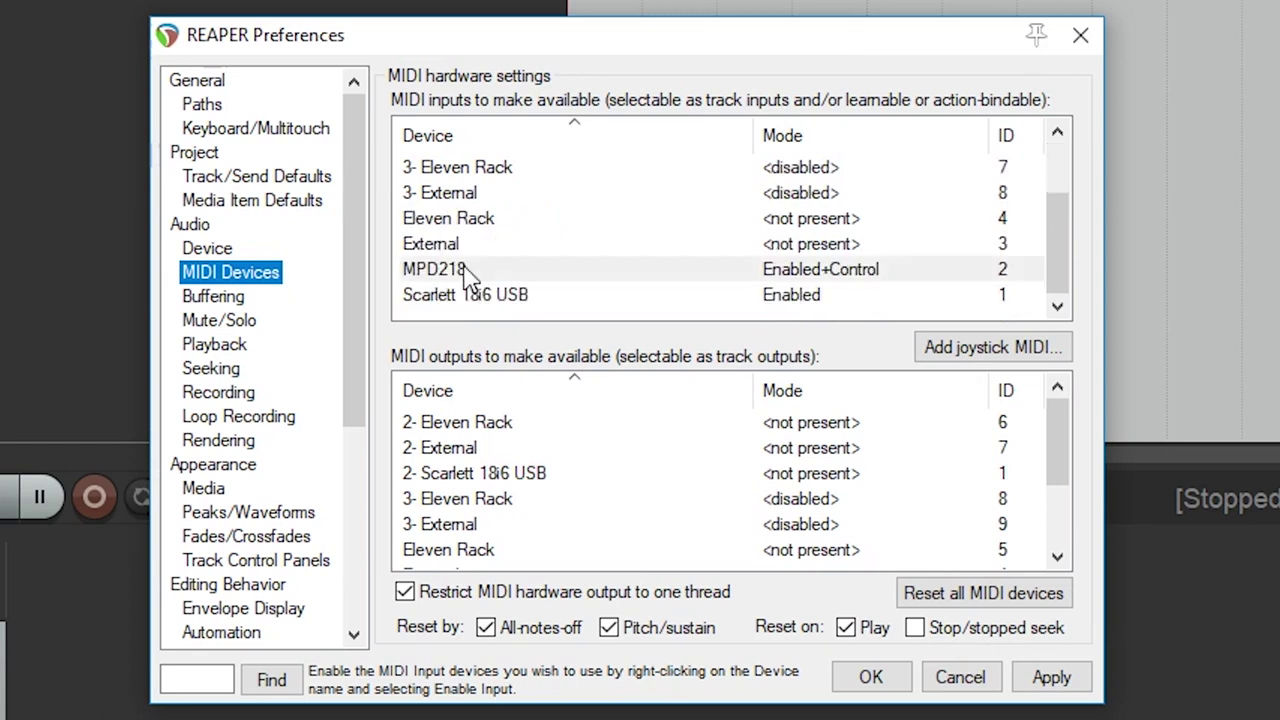
left_click(482, 272)
right_click(800, 278)
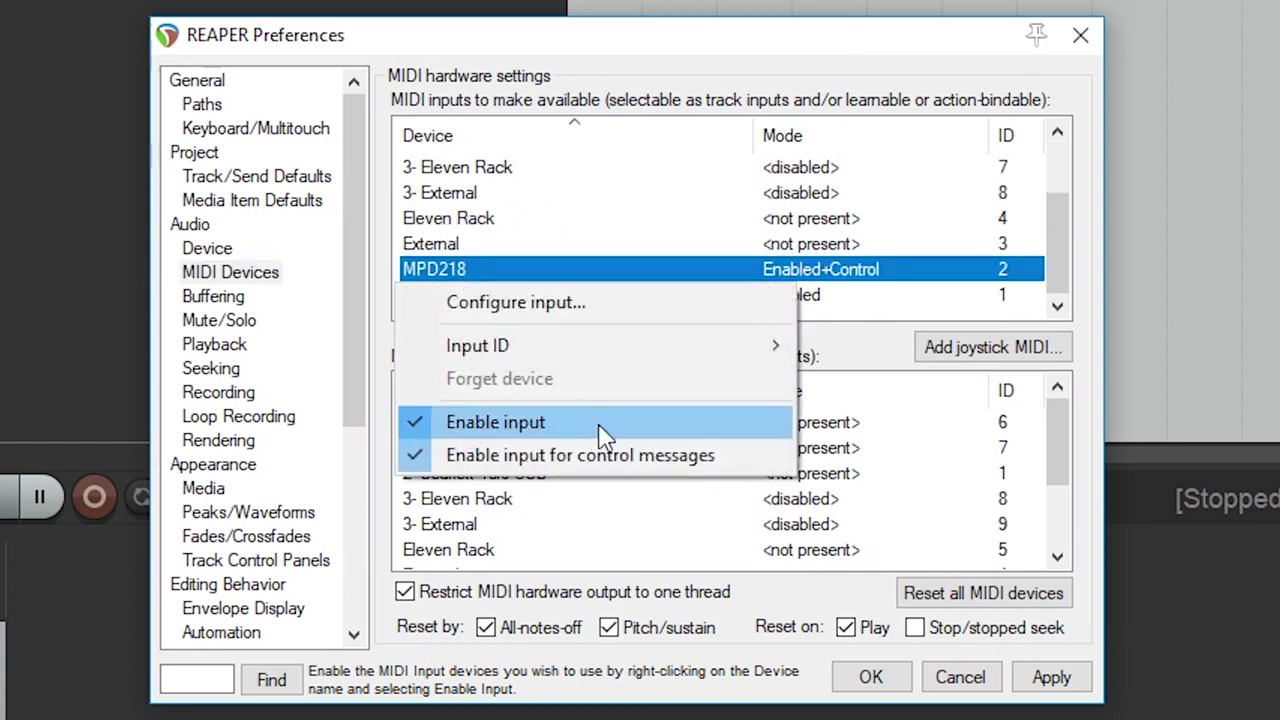
left_click(578, 462)
right_click(798, 278)
left_click(640, 422)
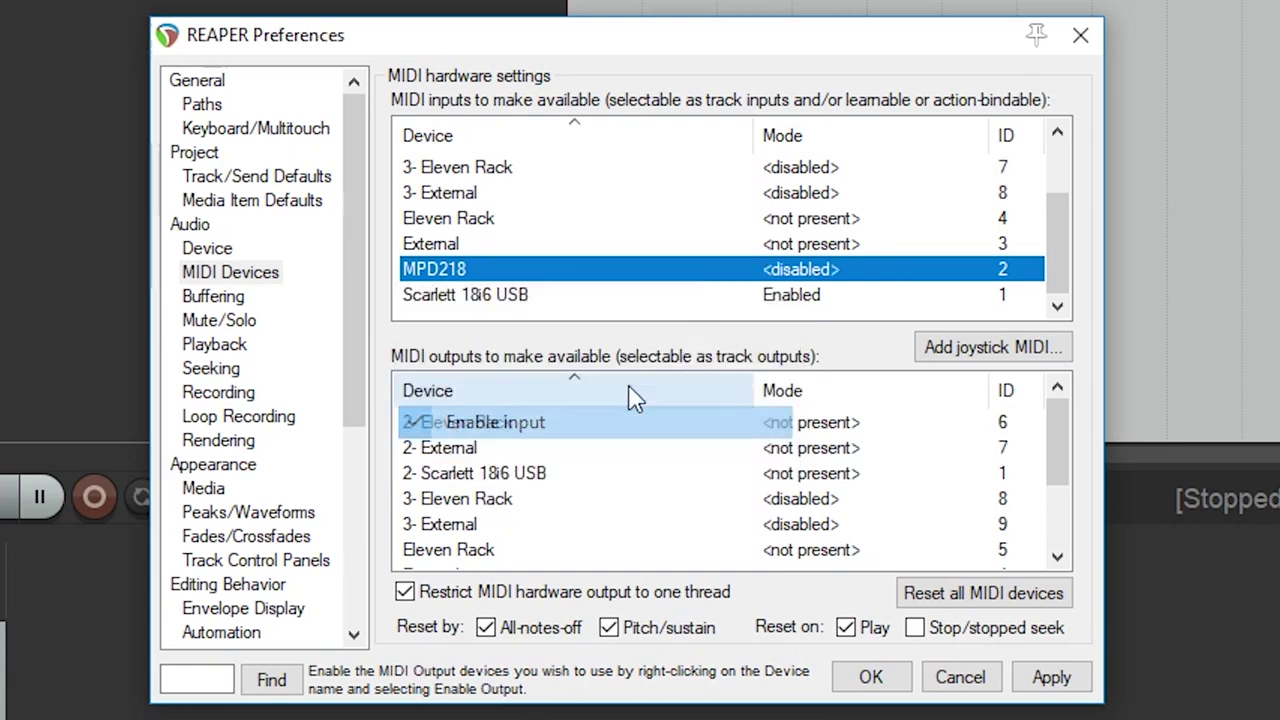
right_click(770, 283)
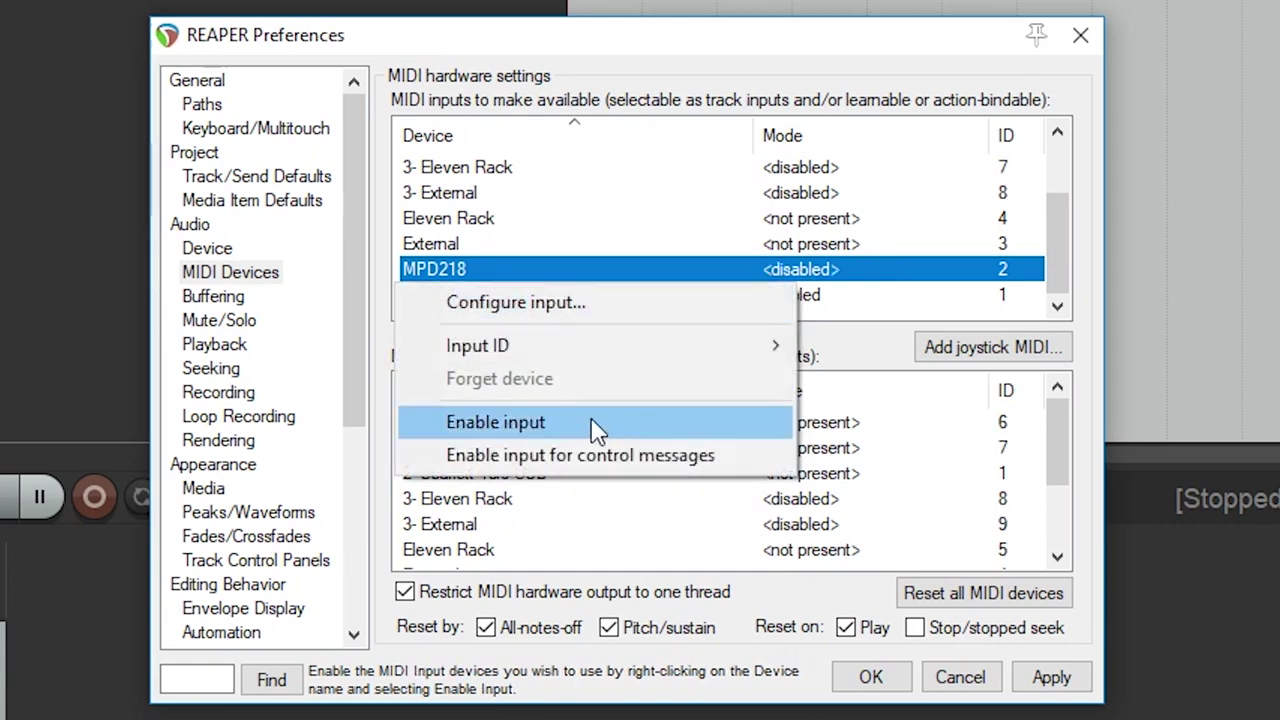
left_click(595, 424)
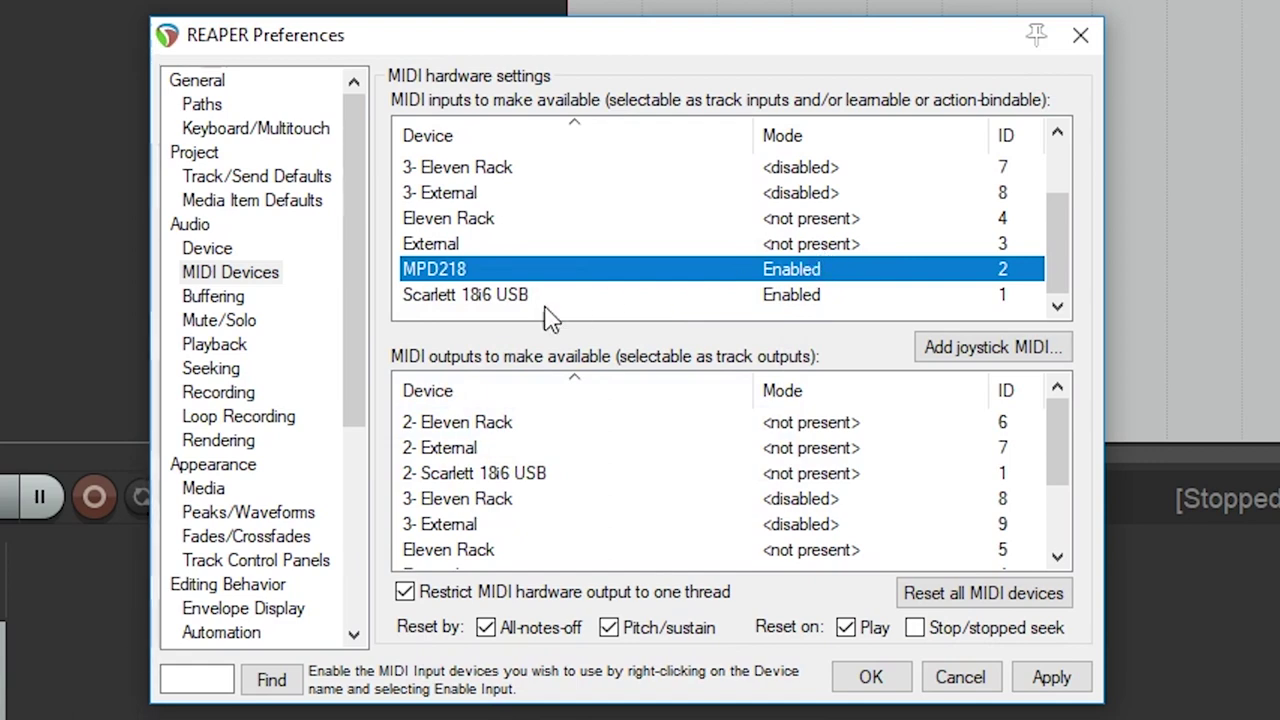
left_click_drag(362, 386, 345, 592)
- Review the VST plug-in paths, including Steinberg\VstPlugins and Program Files\Vstplugins, and re-scan them
left_click(198, 512)
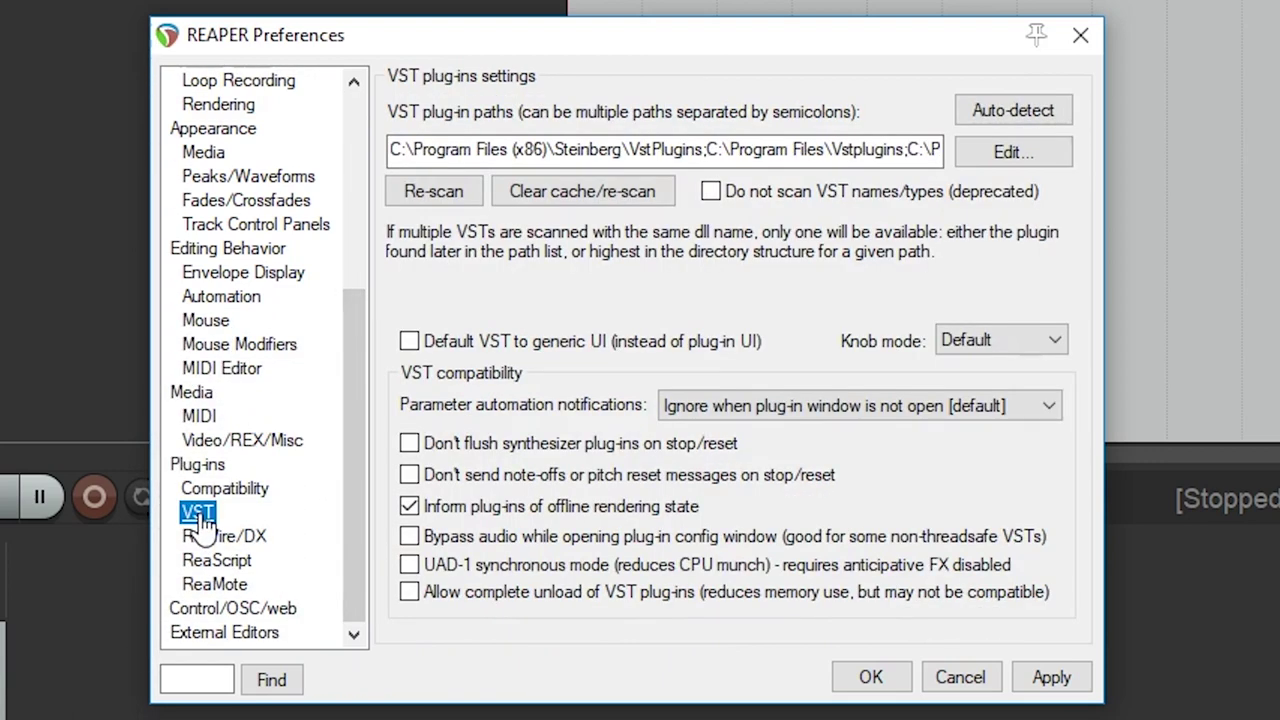
left_click(995, 165)
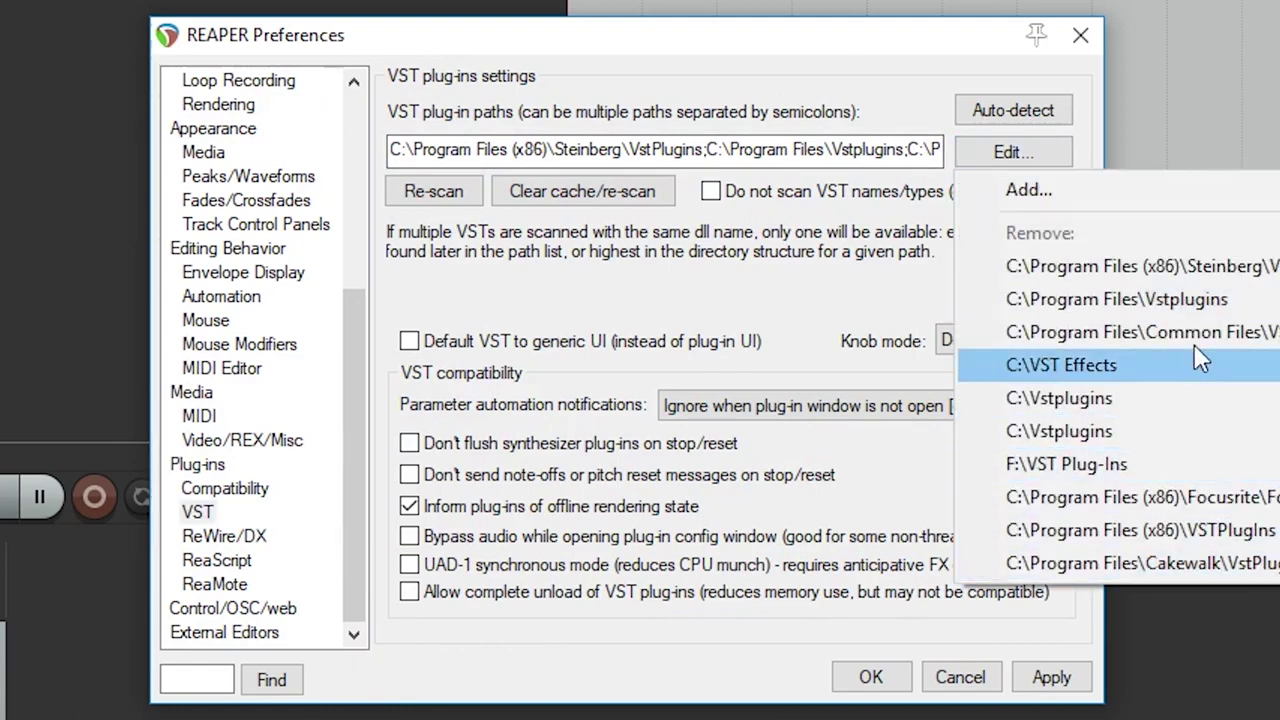
left_click(776, 258)
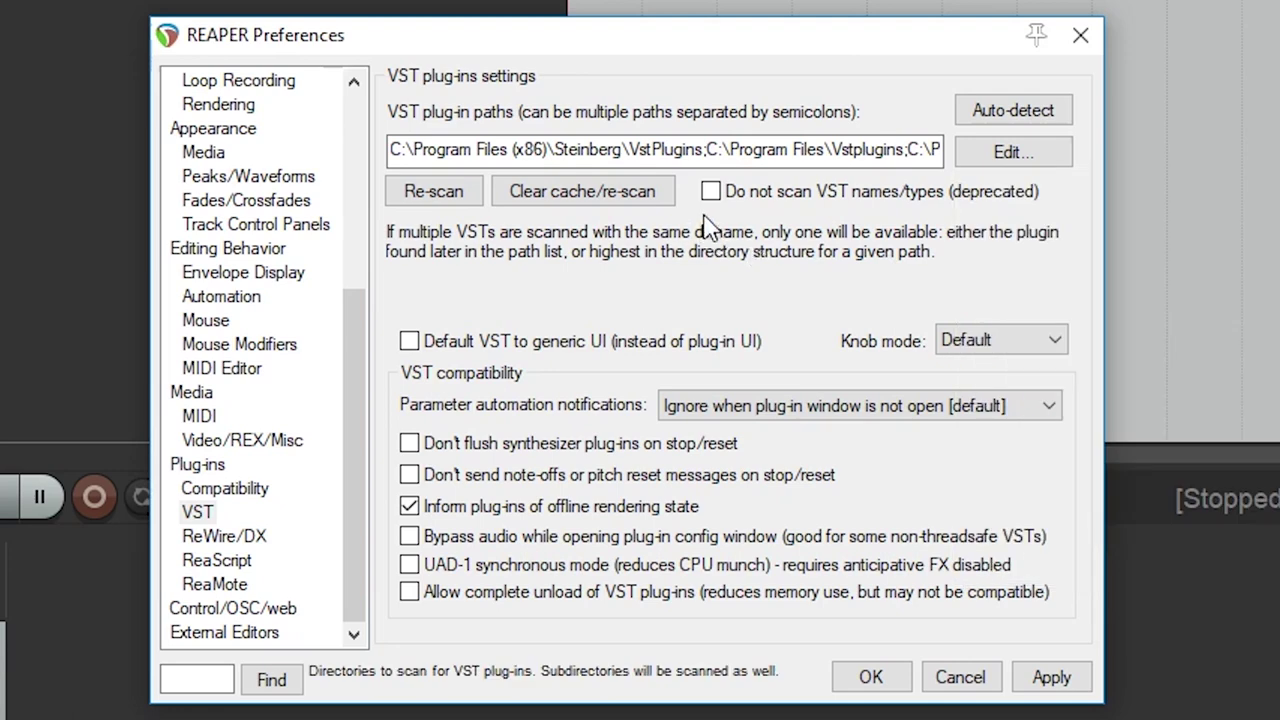
left_click_drag(888, 143, 308, 197)
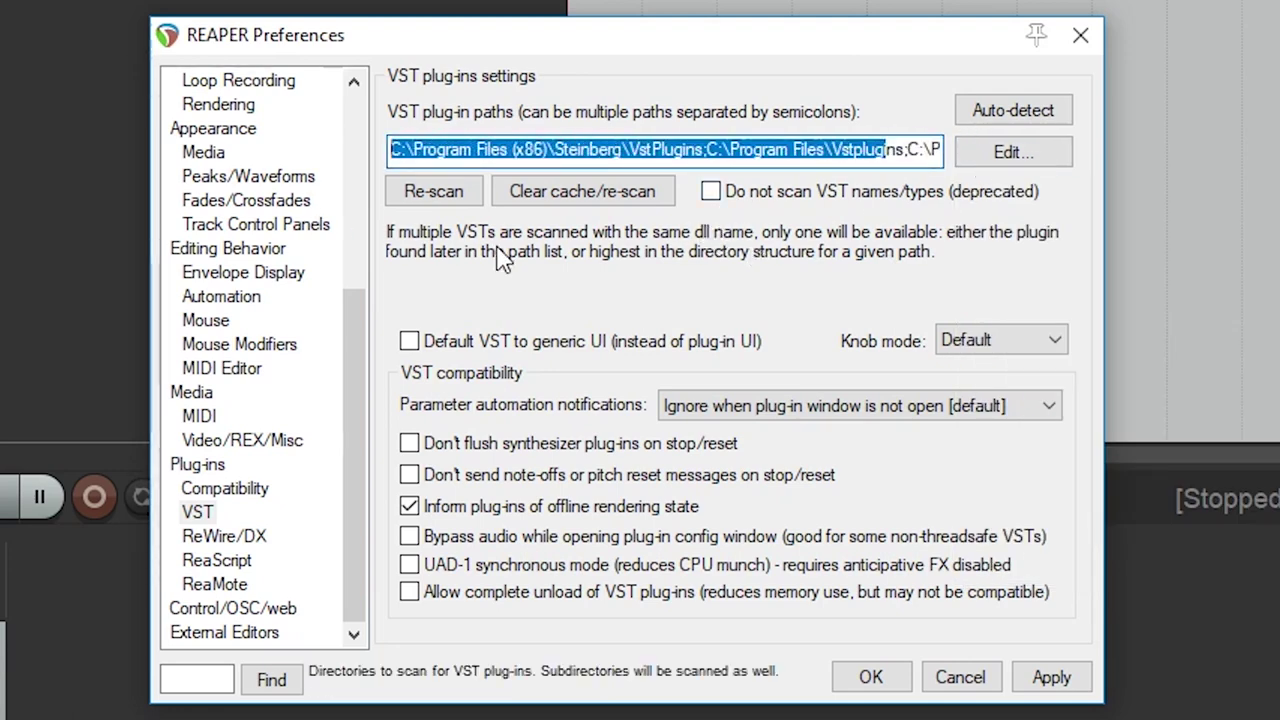
left_click(433, 192)
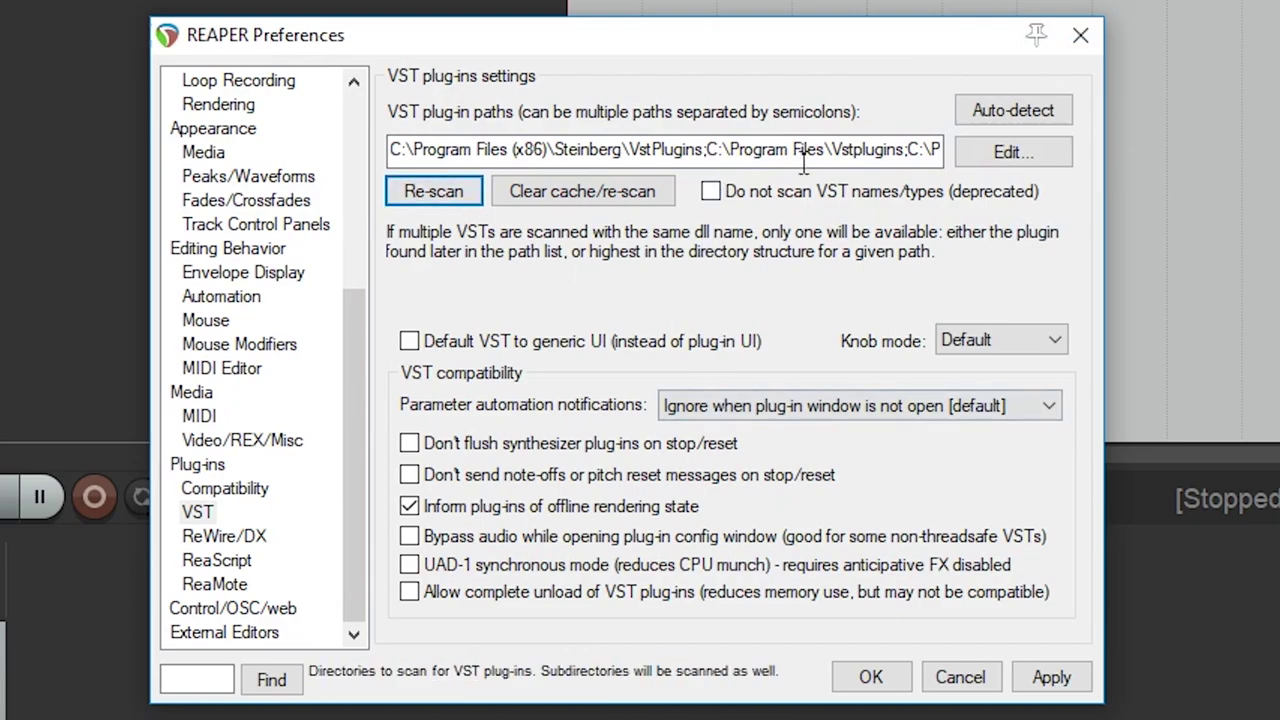